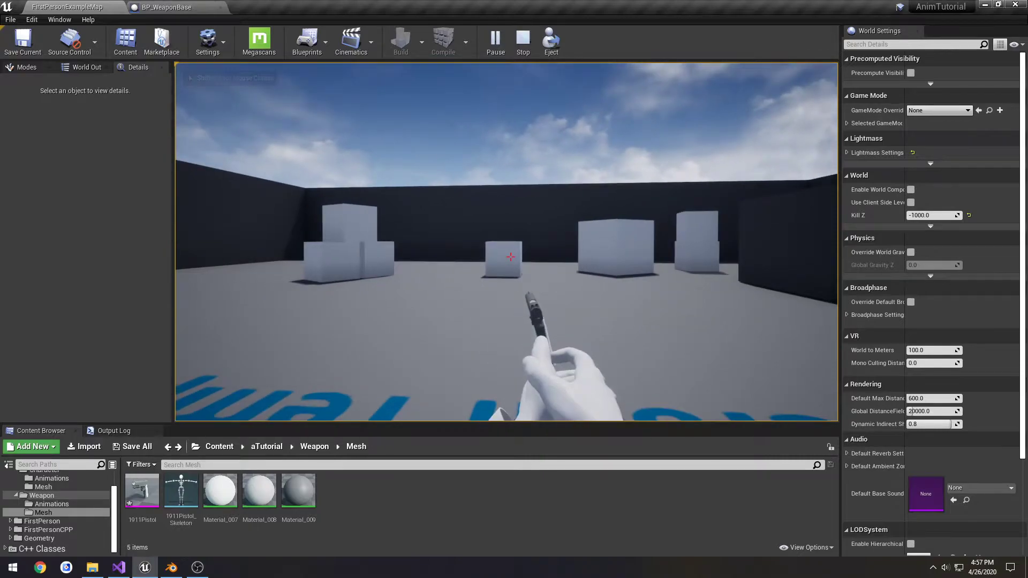
Play the level in the editor to view the character holding the pistol, and stop playing
key(Escape)
click(498, 45)
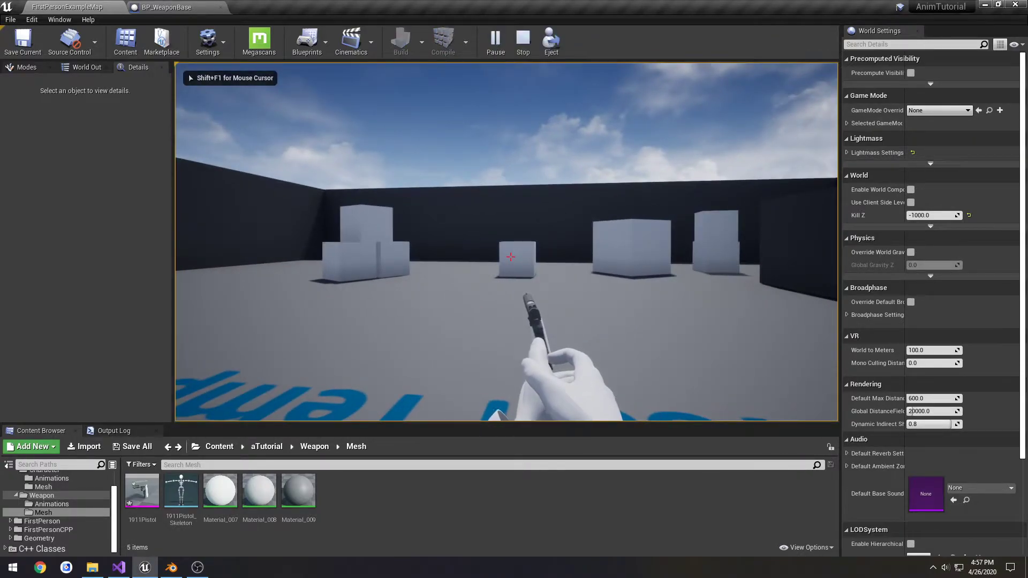
key(Escape)
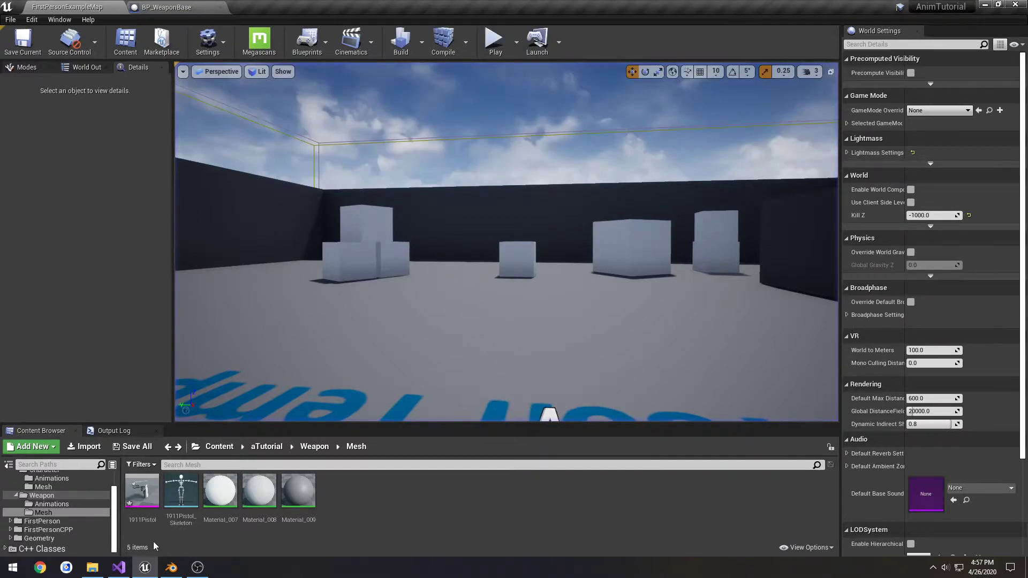
Switch to Blender and examine the arms and pistol in the right orthographic view
click(171, 567)
scroll(415, 320, down, 1)
shift+middle_drag(515, 296, 409, 315)
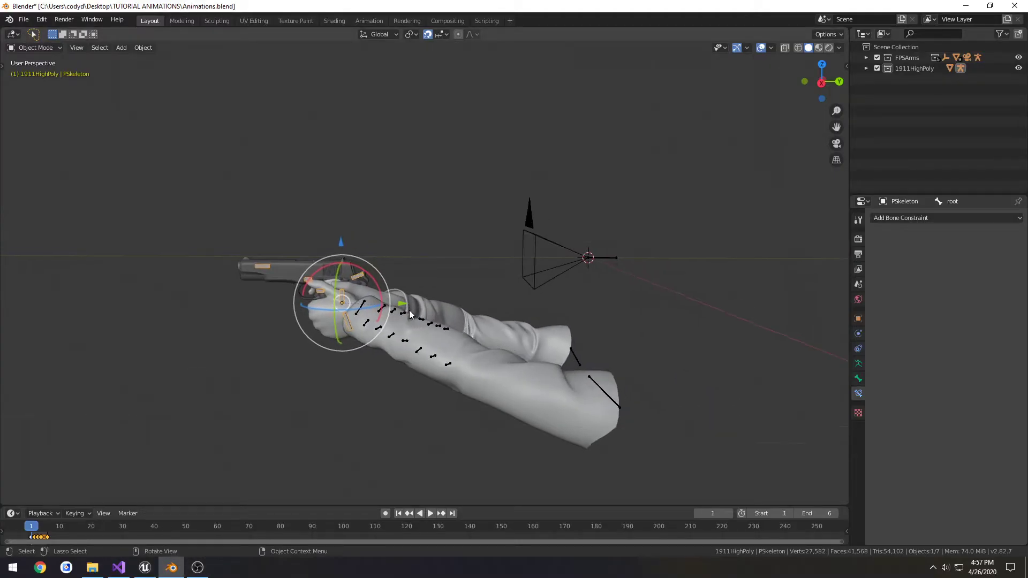
key(KP_3)
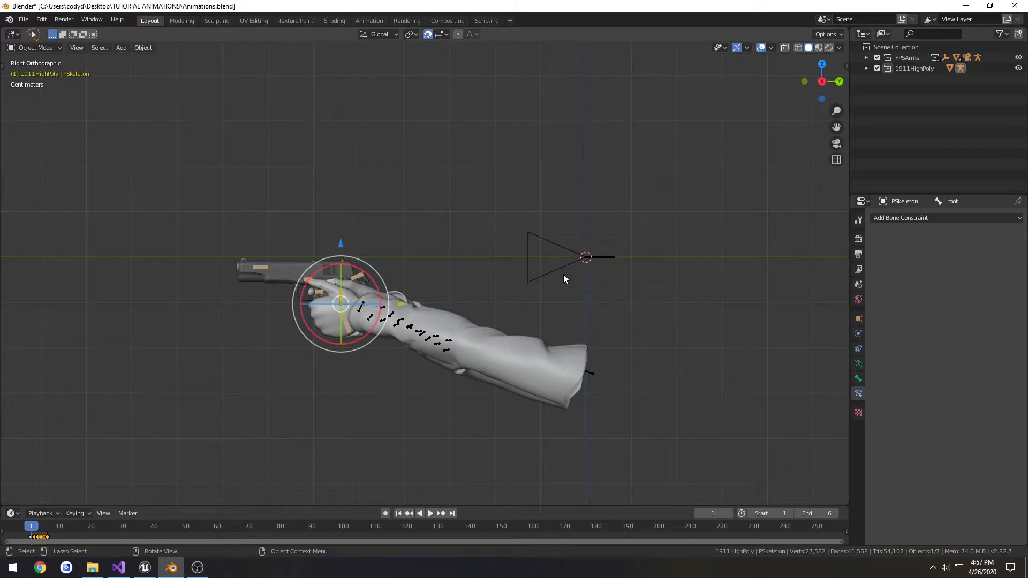
scroll(564, 279, up, 2)
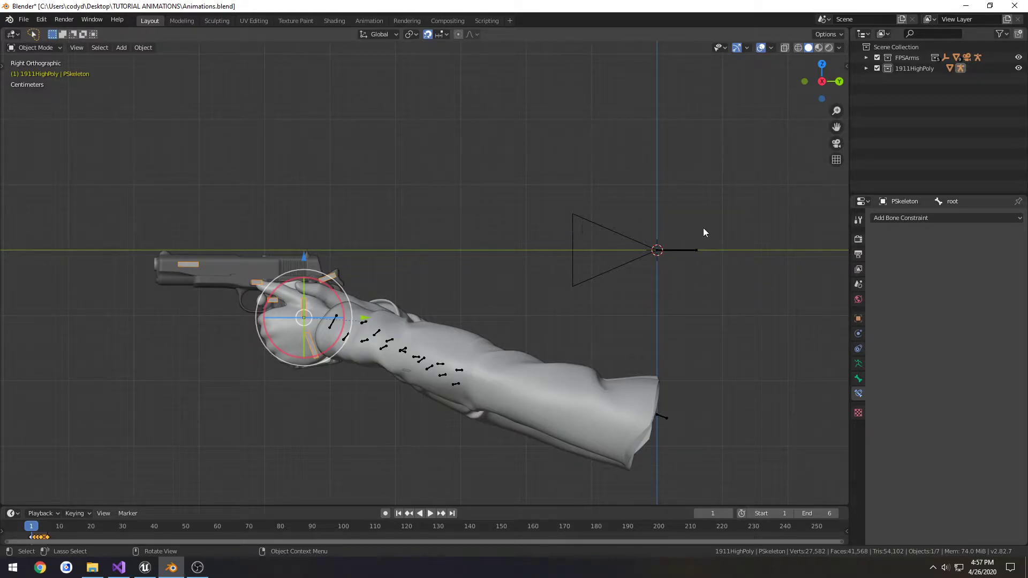
Examine the pistol's animation keyframes in the timeline and set the current frame to 0
drag(213, 506, 215, 468)
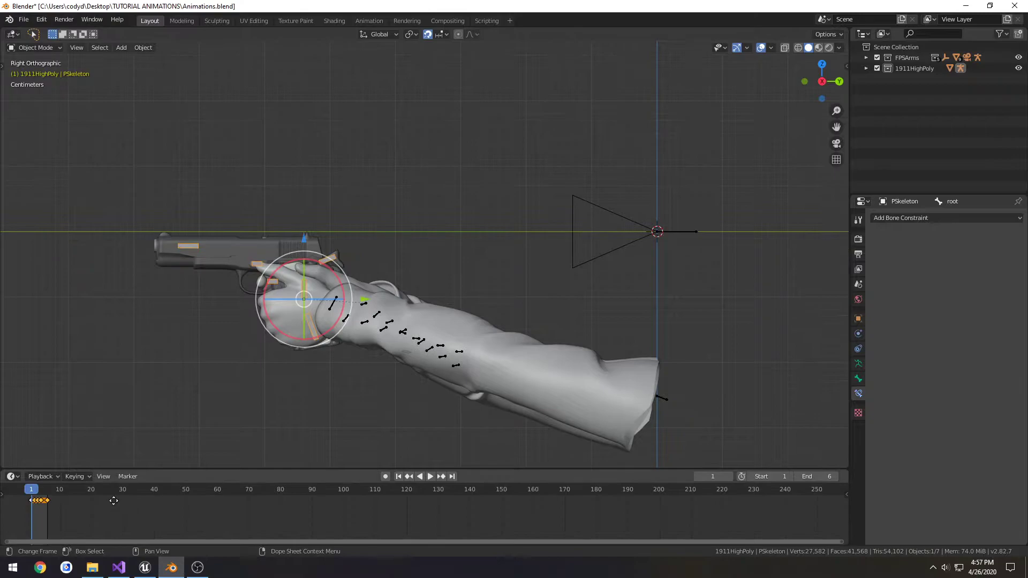
middle_drag(114, 500, 438, 487)
scroll(410, 519, up, 6)
scroll(394, 536, up, 5)
middle_drag(349, 526, 279, 522)
scroll(279, 522, up, 2)
middle_drag(248, 522, 316, 522)
drag(202, 490, 278, 498)
key(Escape)
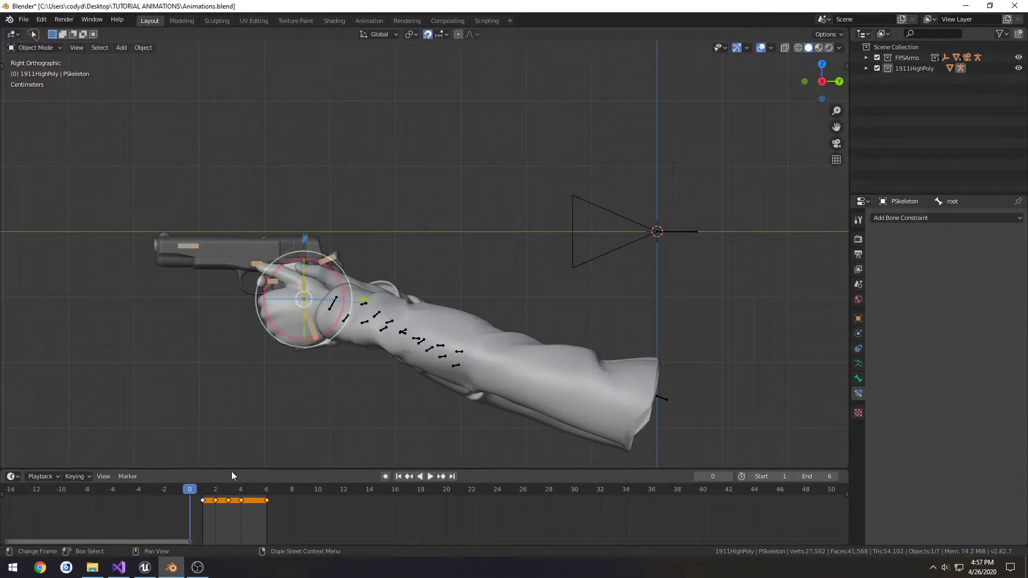
mouse_move(230, 472)
mouse_down()
mouse_move(227, 520)
mouse_move(228, 510)
mouse_up()
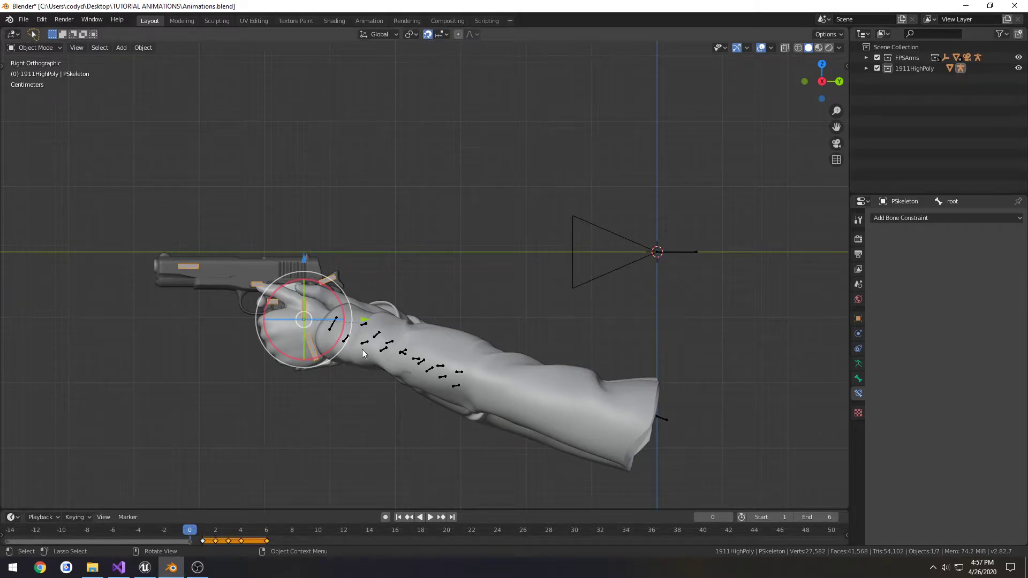
Expand the 1911HighPoly collection and rename the PSkeleton object as Armature
click(866, 69)
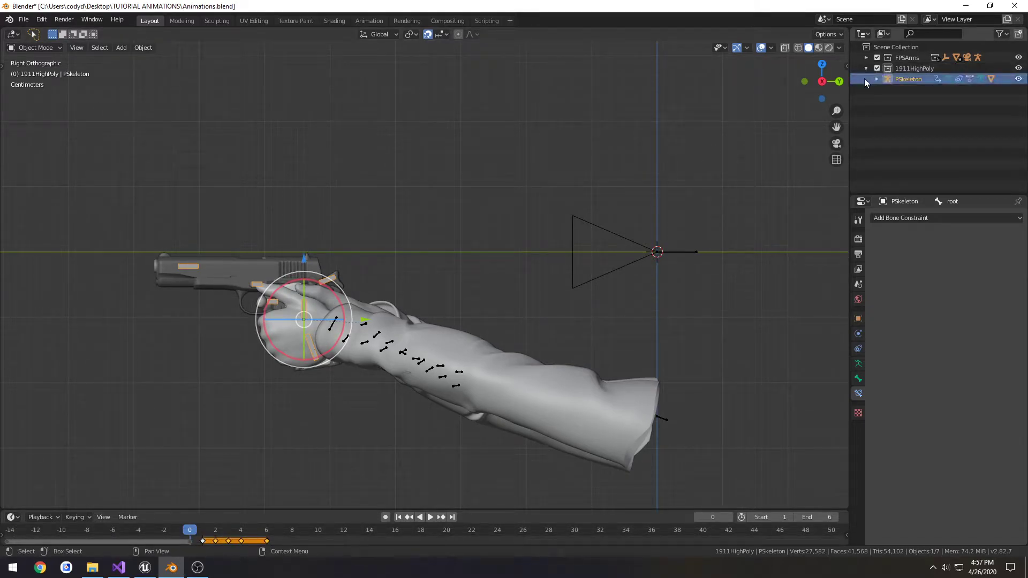
click(876, 79)
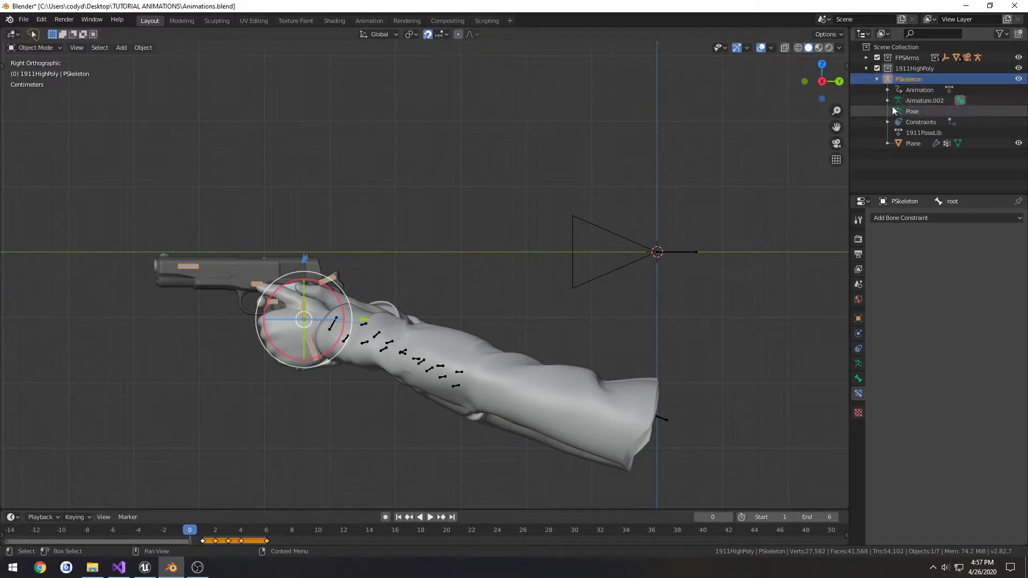
click(887, 101)
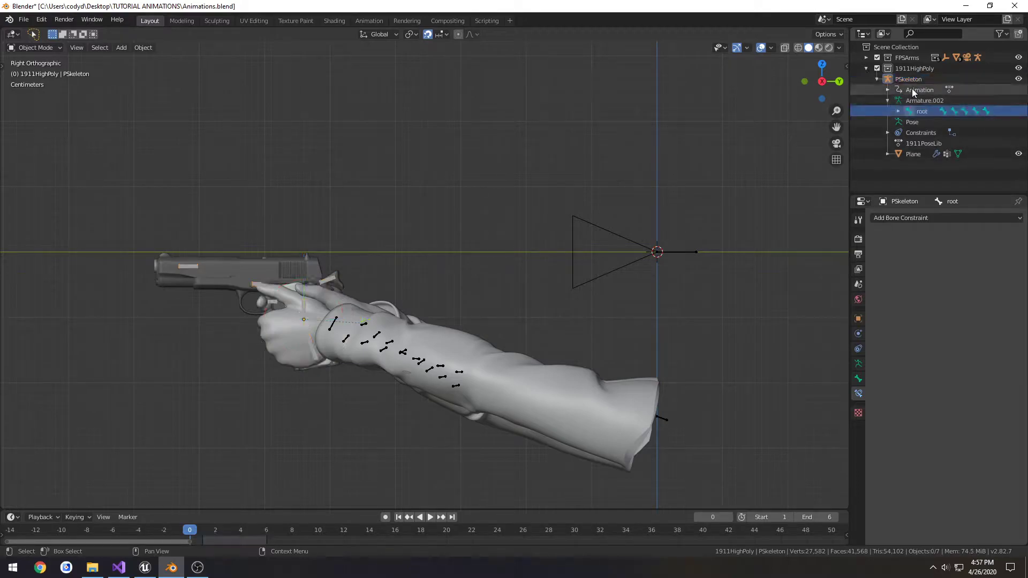
double_click(909, 80)
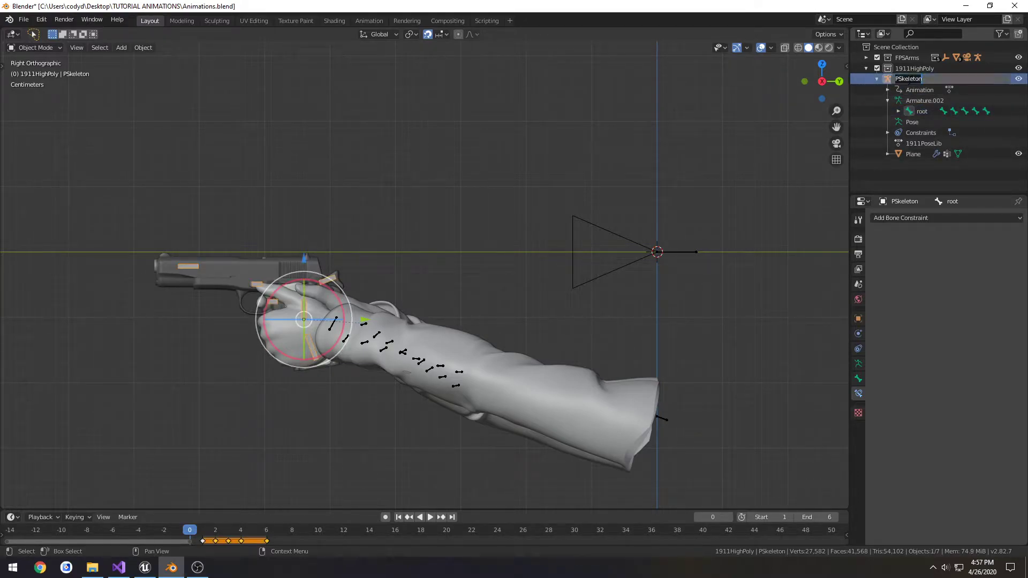
text(Armature)
key(Return)
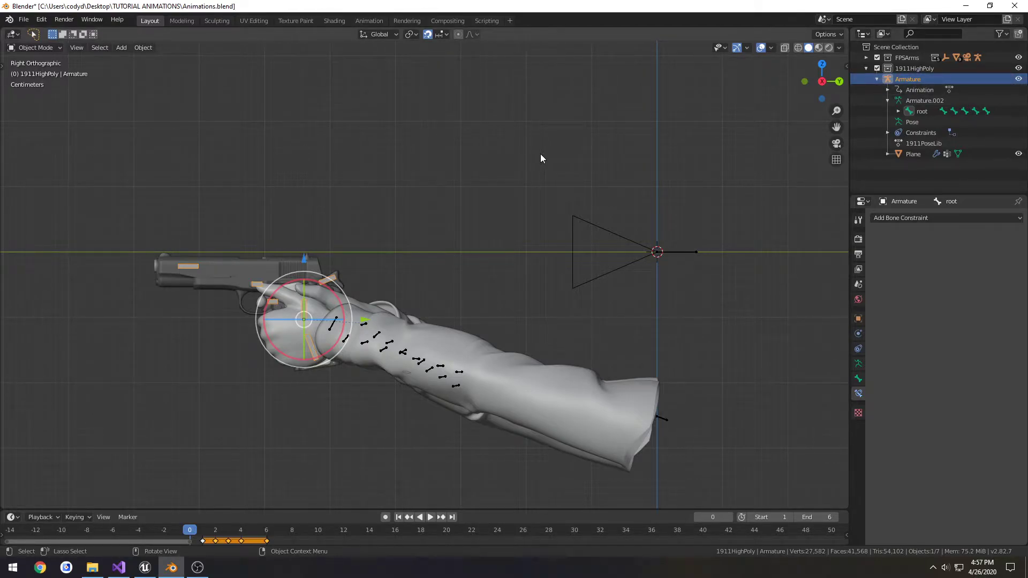
Undo the armature rename, redo it, and expand the armature's hierarchy again
click(146, 566)
click(146, 566)
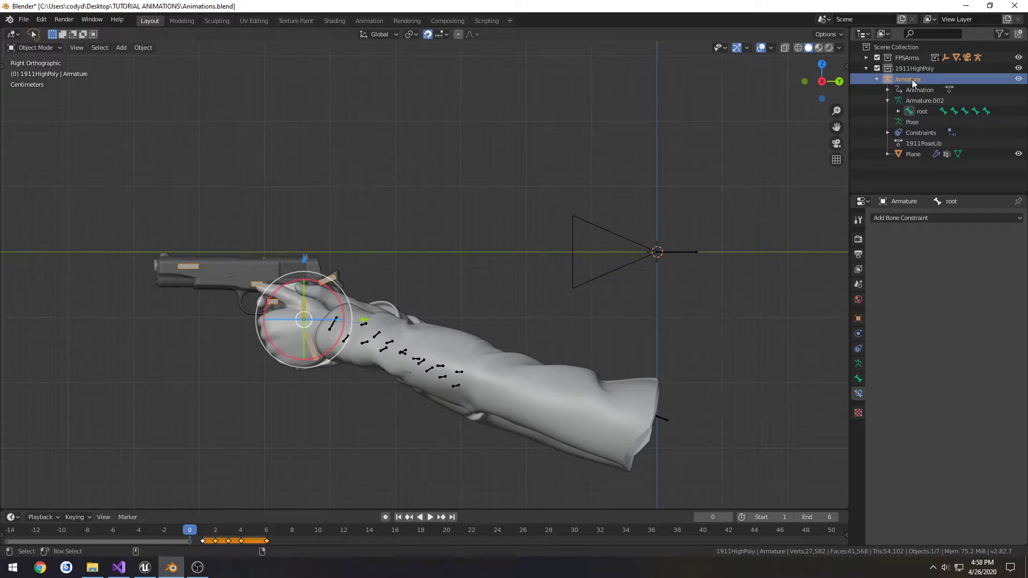
key(ctrl+z)
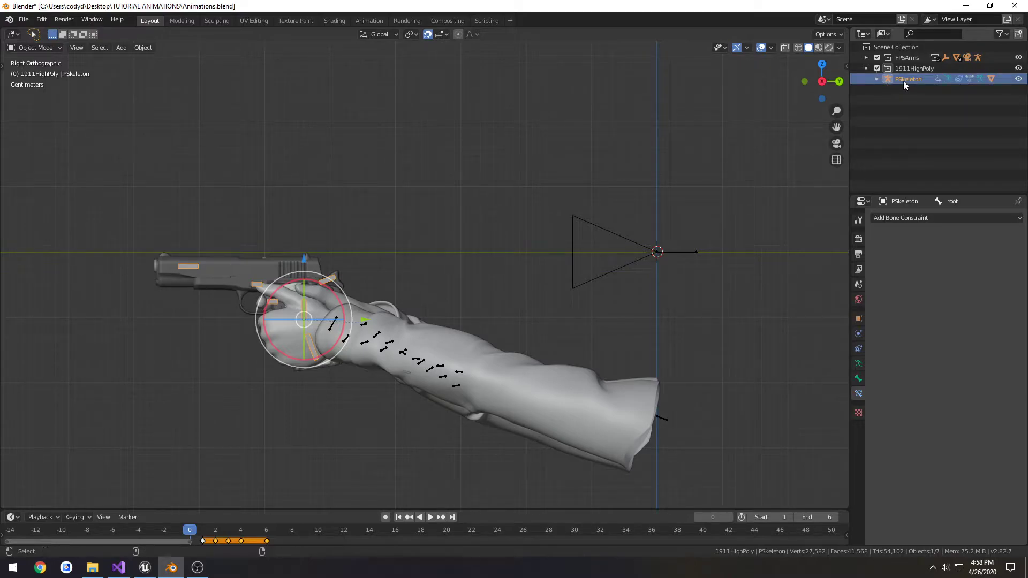
key(ctrl+shift+z)
click(877, 80)
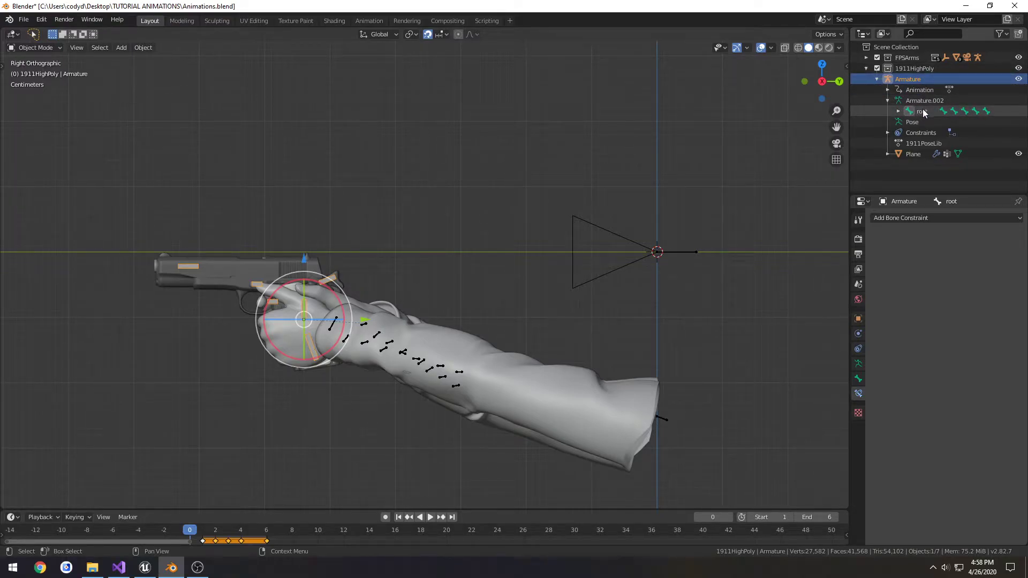
Switch to Unreal Editor and open the Animations folder inside the Weapon folder
click(144, 567)
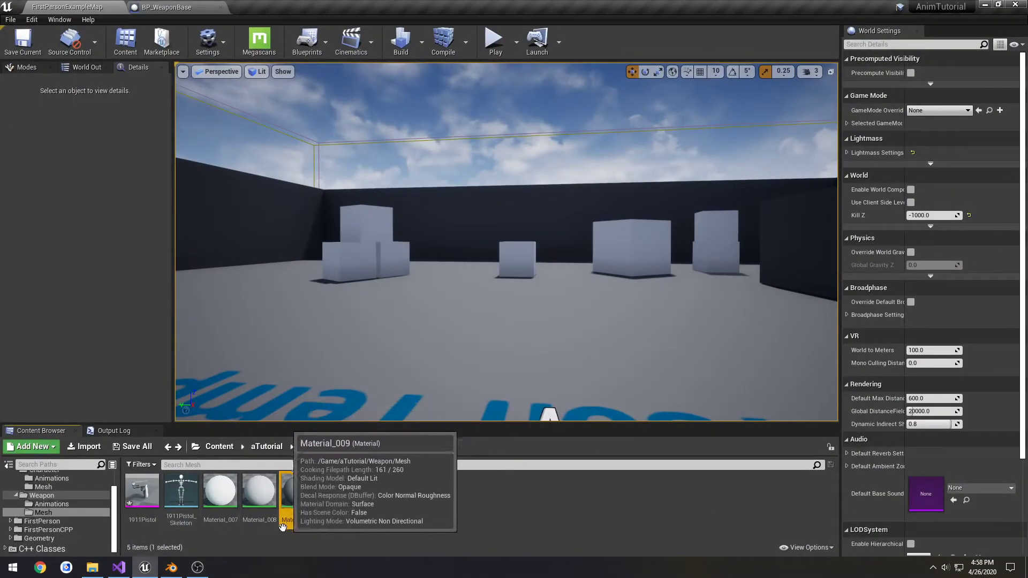
click(52, 478)
click(66, 507)
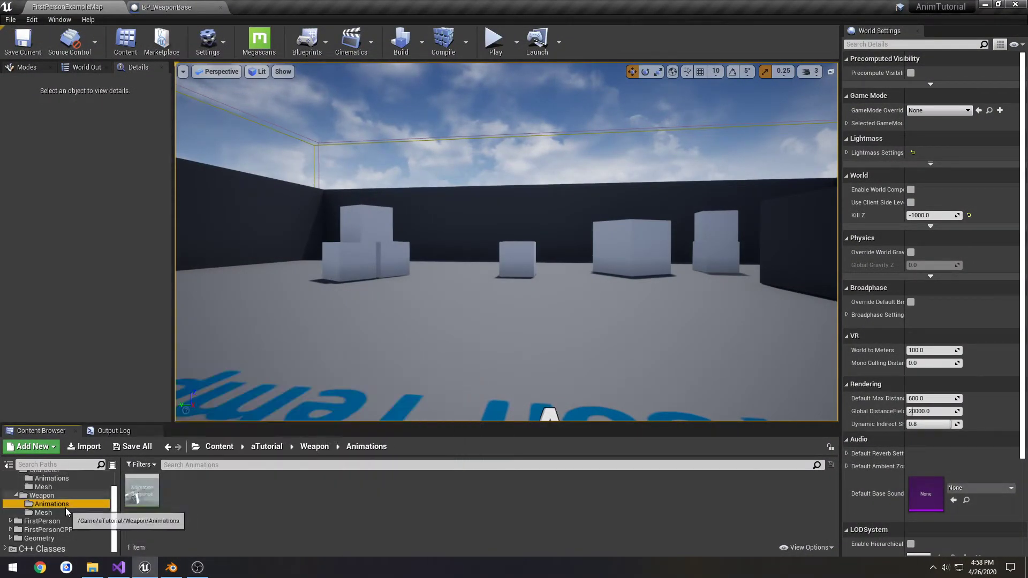
click(142, 490)
key(Delete)
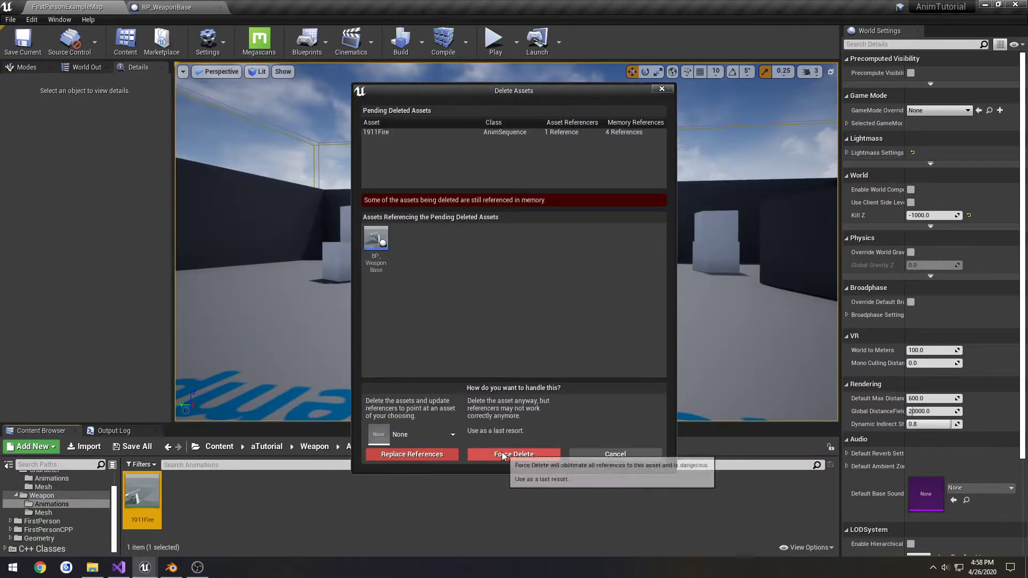
click(663, 90)
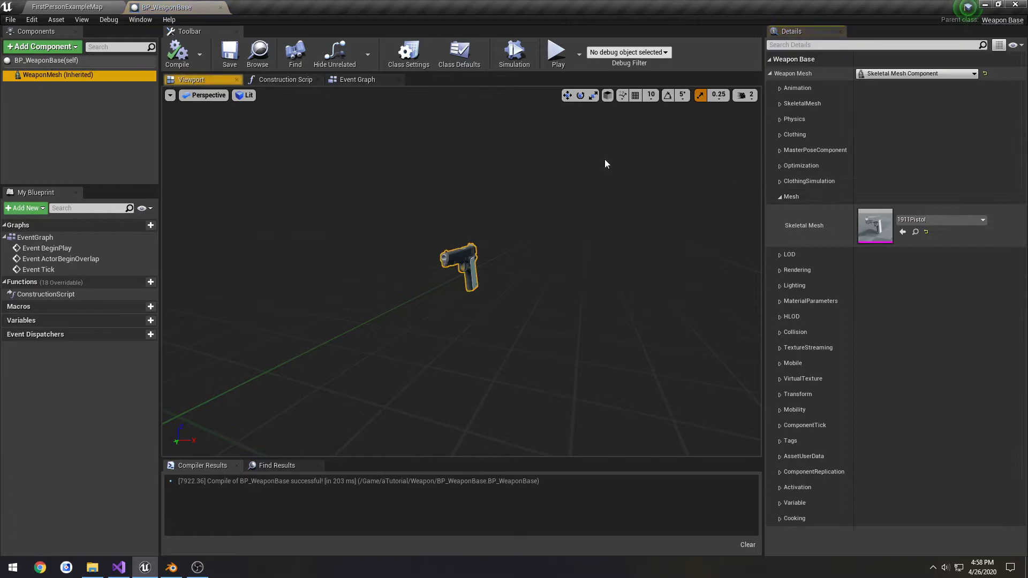
In the BP_WeaponBase blueprint, clear the WeaponMesh's skeletal mesh and the Fire Animation, and save it
click(925, 232)
click(81, 62)
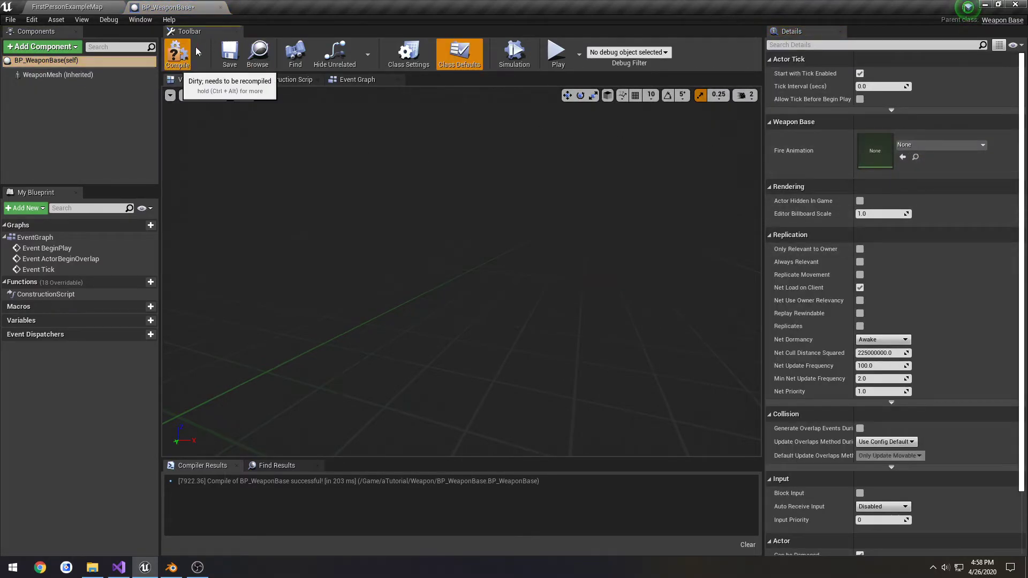
click(228, 52)
Return to the level editor and delete the 1911Fire animation from the Weapon Animations folder
click(96, 7)
click(145, 509)
key(Delete)
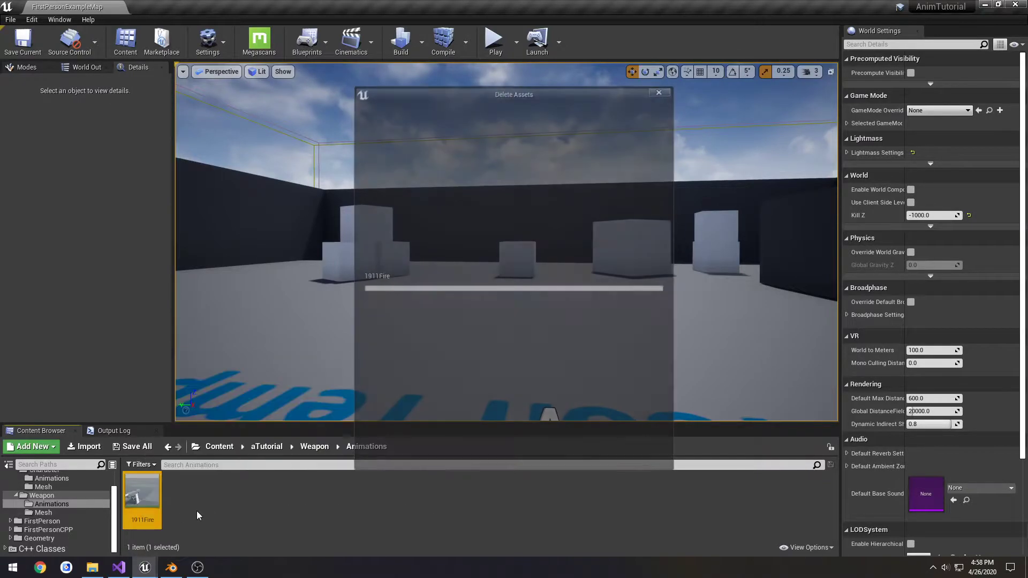
click(464, 455)
Delete all assets in the Weapon Mesh folder: the 1911Pistol mesh, its skeleton and the three materials
key(alt+Left)
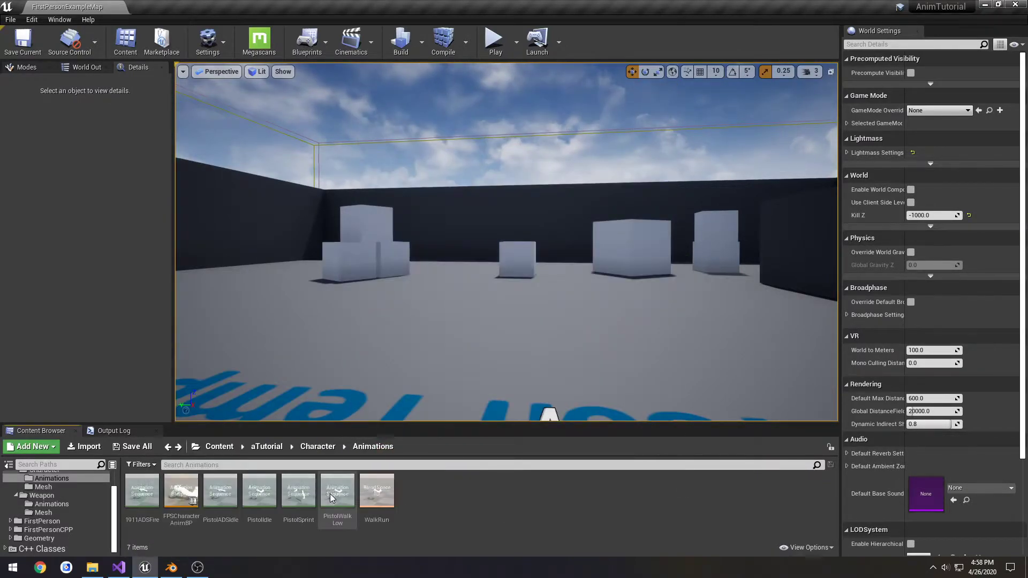
click(60, 512)
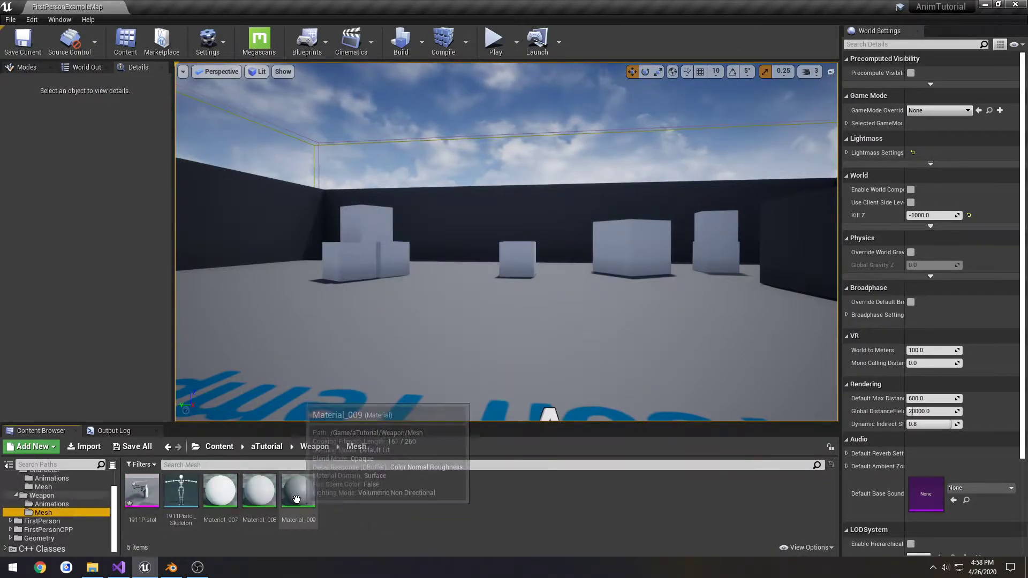
key(ctrl+a)
key(Delete)
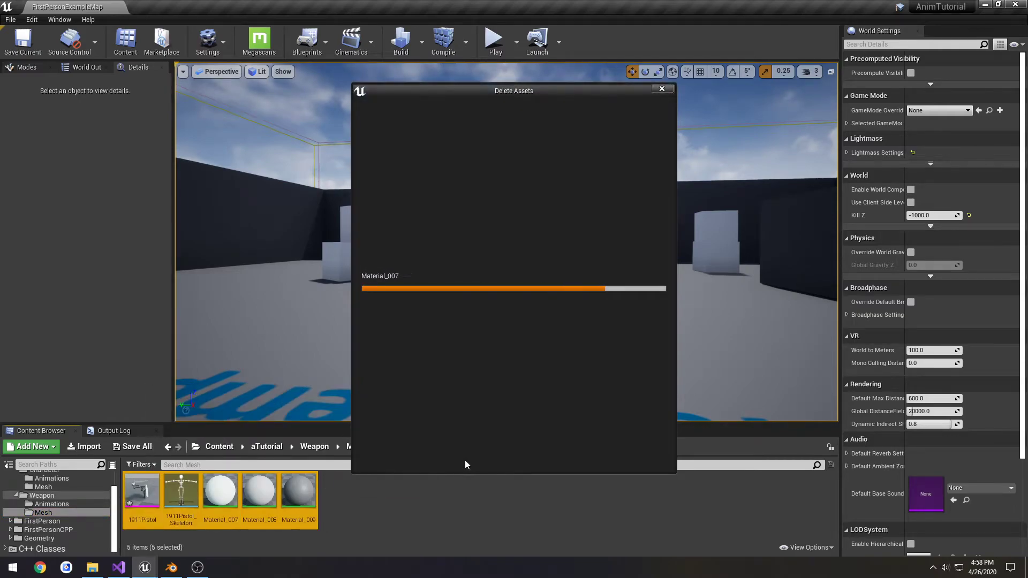
click(499, 456)
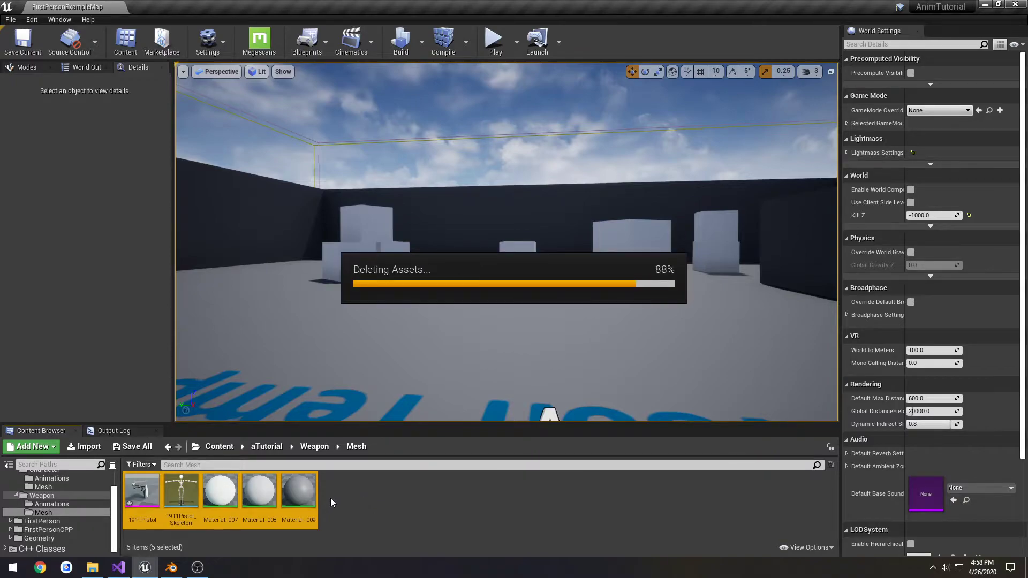
Play-test the level without the pistol, stop playing, and save all levels and assets
click(493, 39)
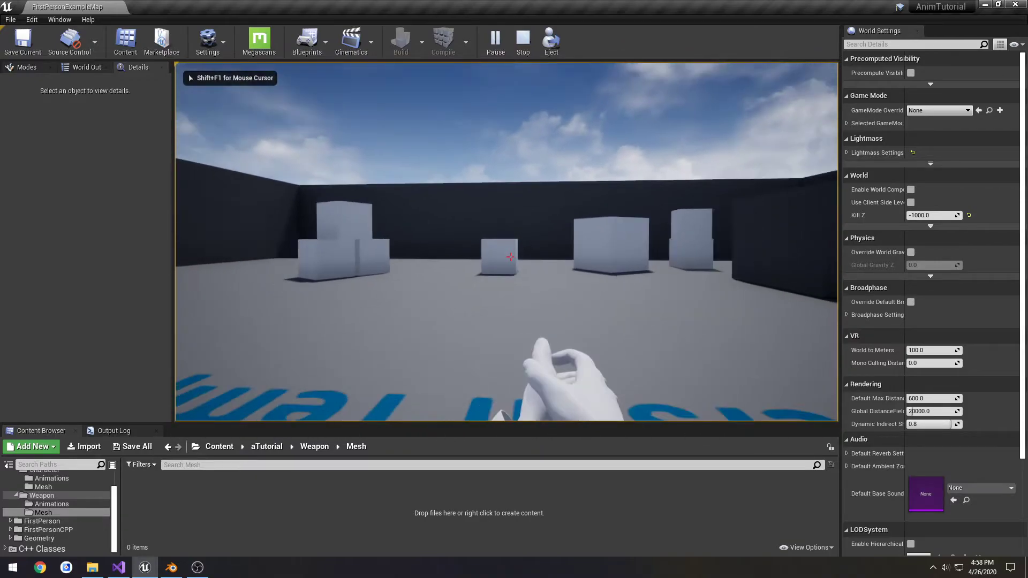
key(Escape)
click(10, 19)
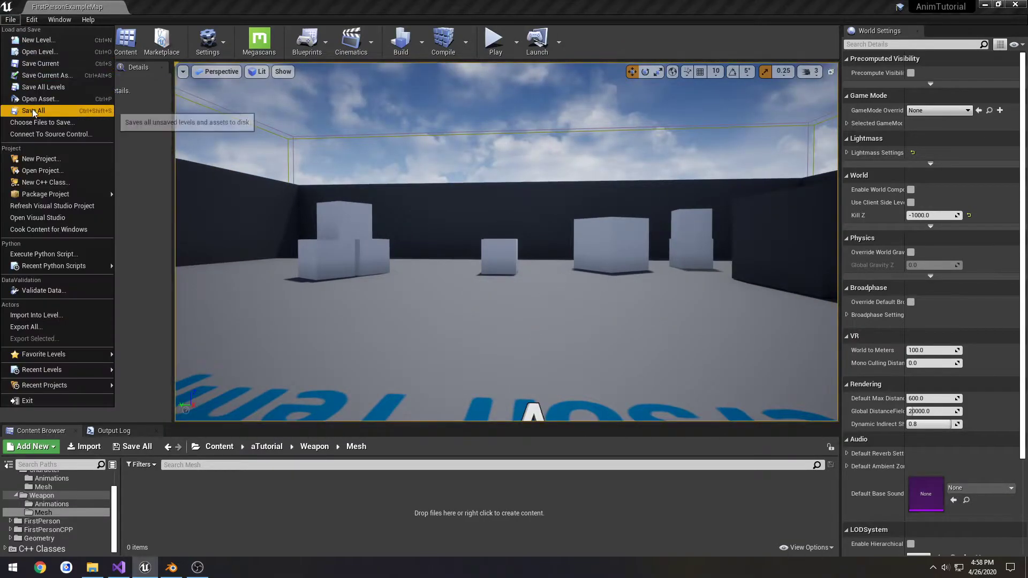
Switch to Blender, select the pistol mesh together with its armature, and start an FBX export
click(171, 567)
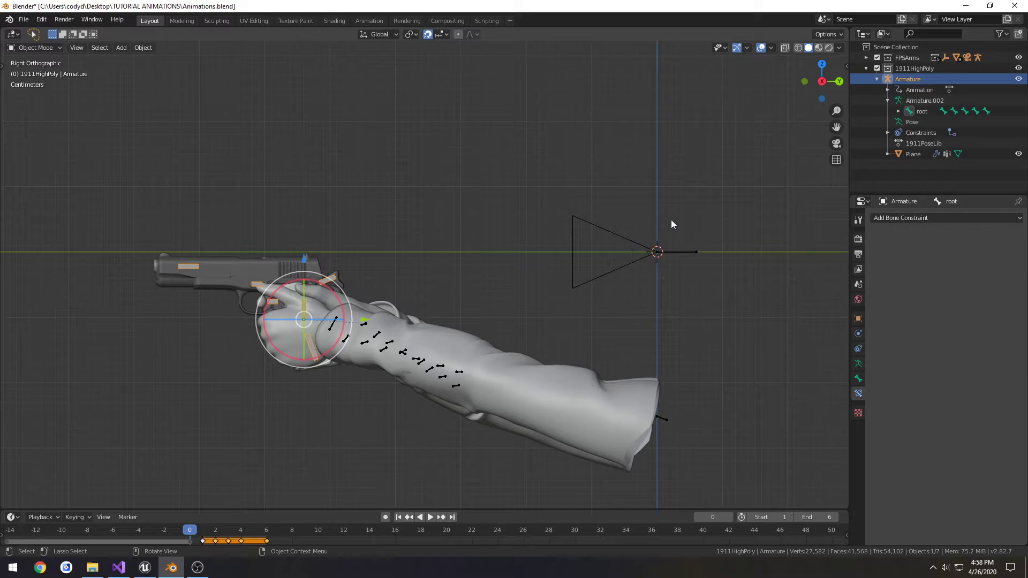
shift+click(227, 273)
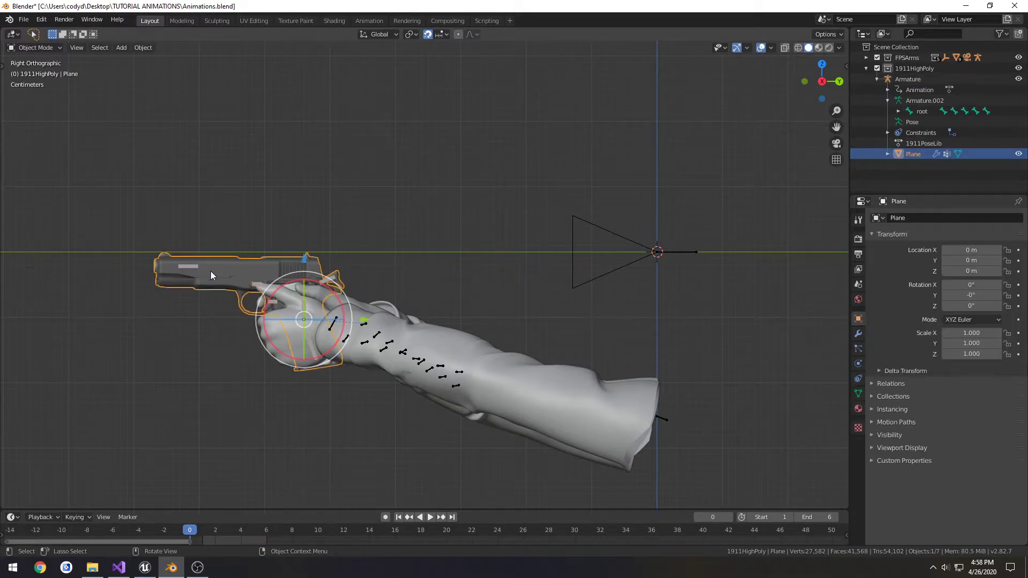
shift+click(194, 268)
click(22, 20)
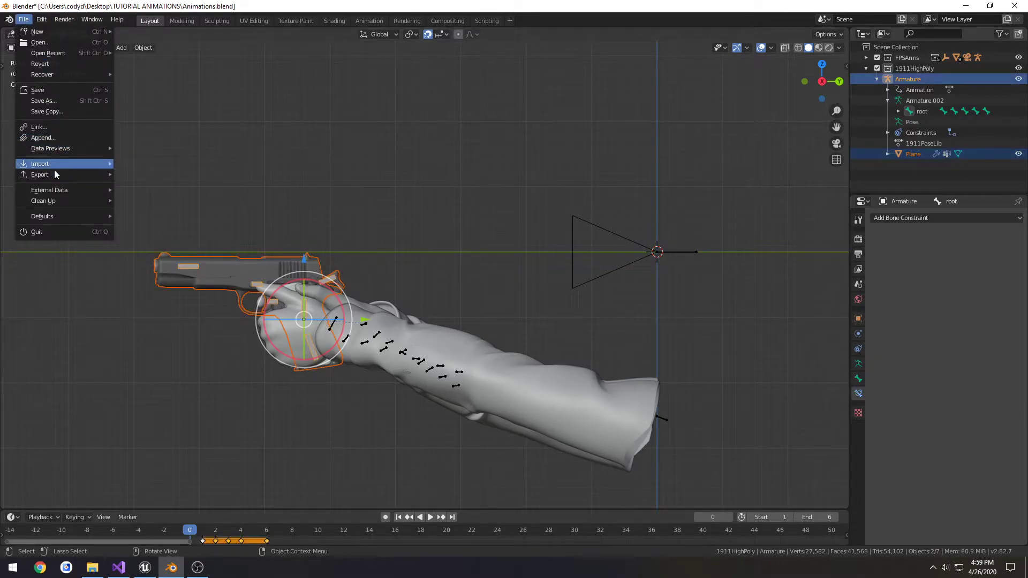
mouse_move(80, 175)
click(167, 238)
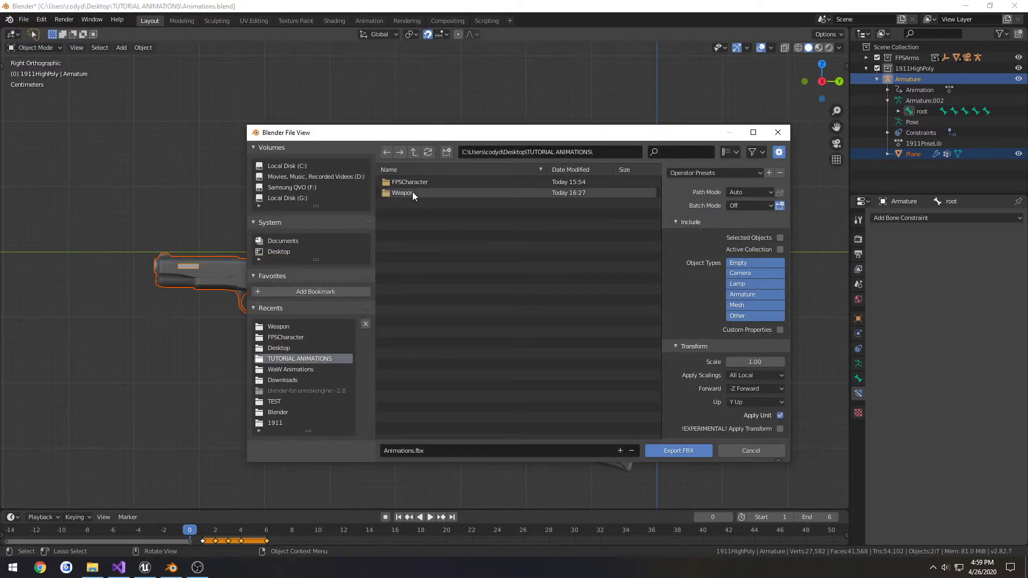
Open the Weapon folder in the export file browser and delete TestFire.fbx
click(413, 193)
click(430, 205)
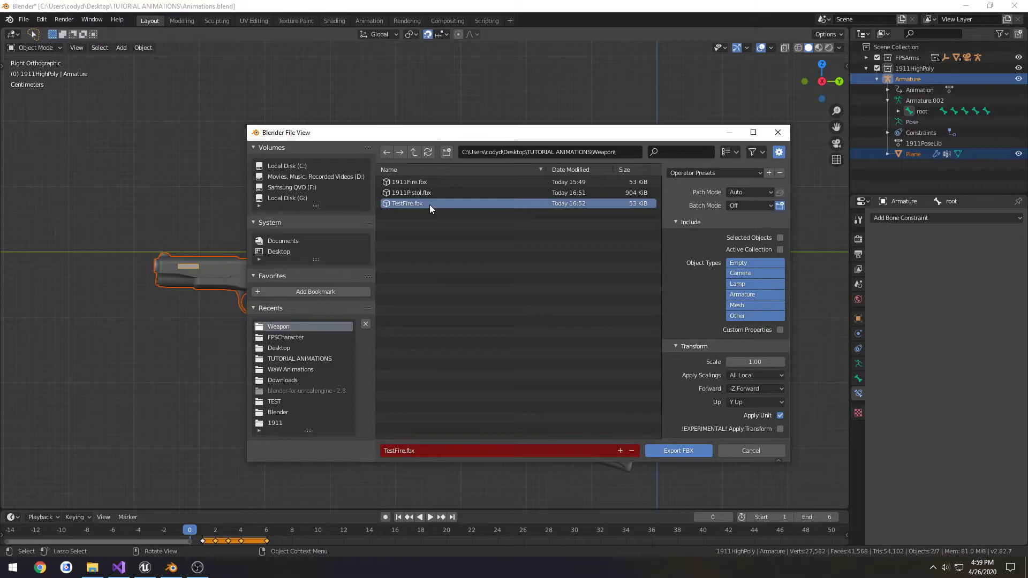
key(Delete)
click(429, 205)
Export over 1911Pistol.fbx with only Selected Objects included and Bake Animation turned off
click(411, 194)
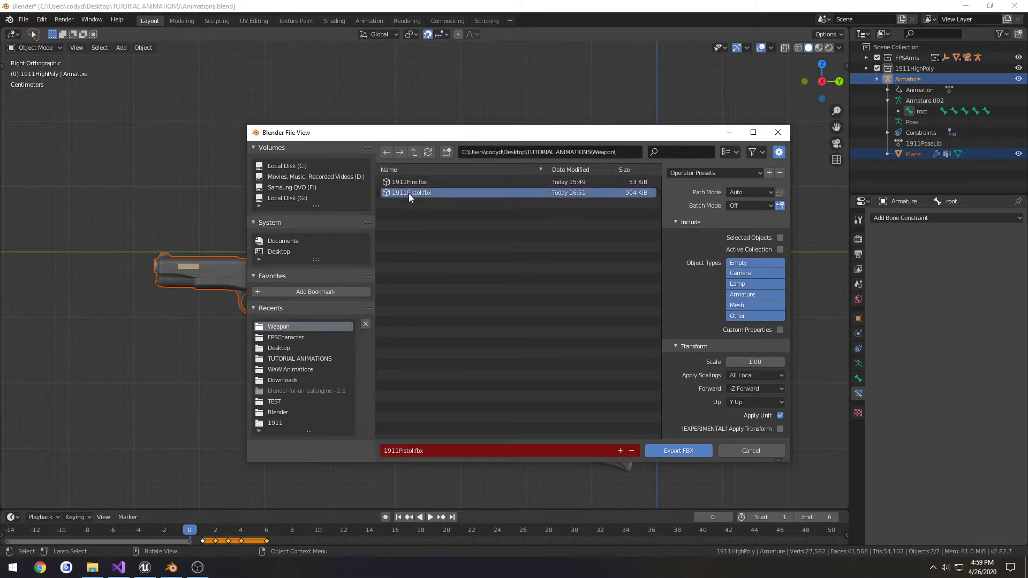
scroll(696, 407, down, 2)
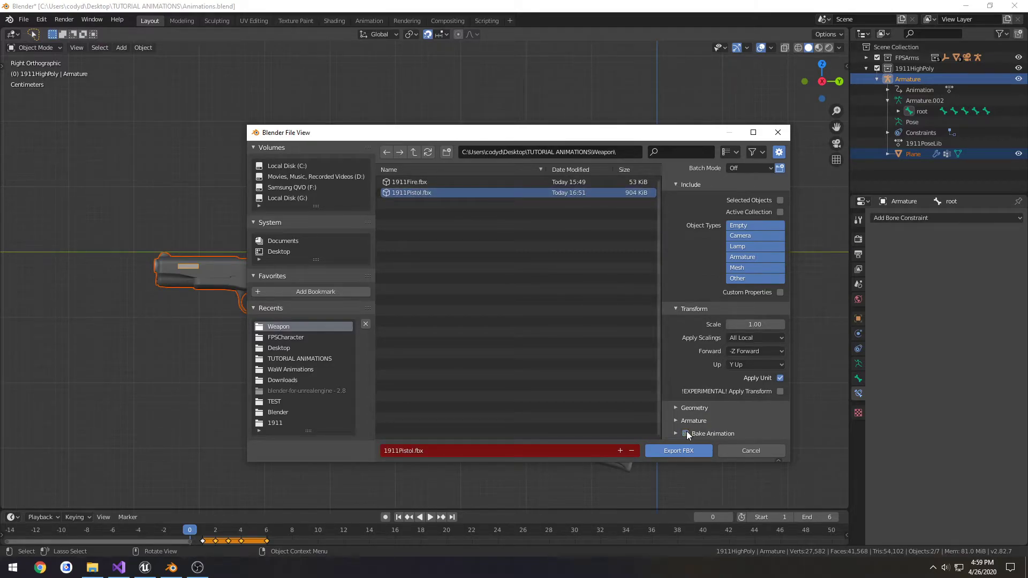
scroll(694, 413, up, 2)
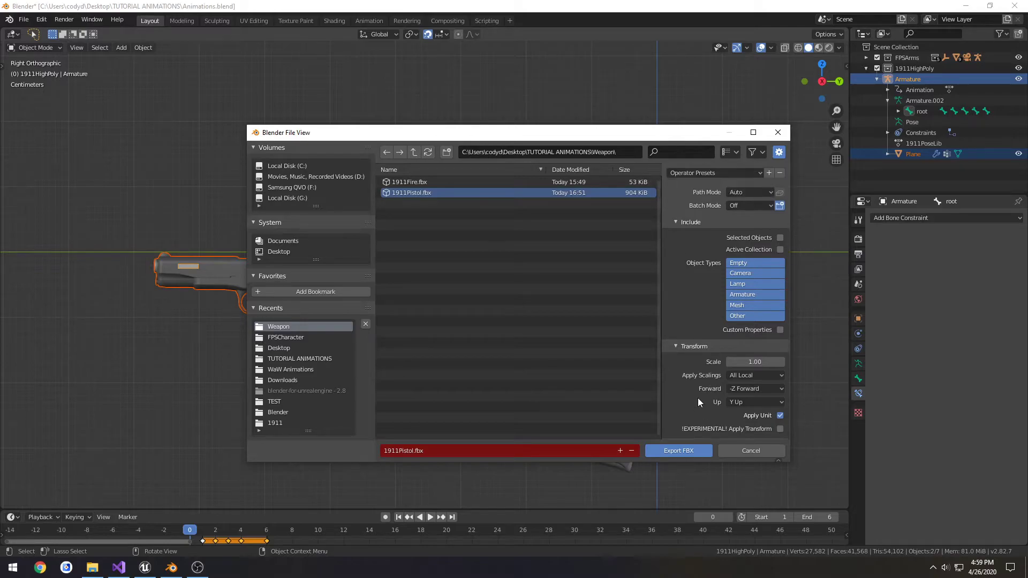
scroll(696, 394, down, 1)
scroll(743, 181, up, 1)
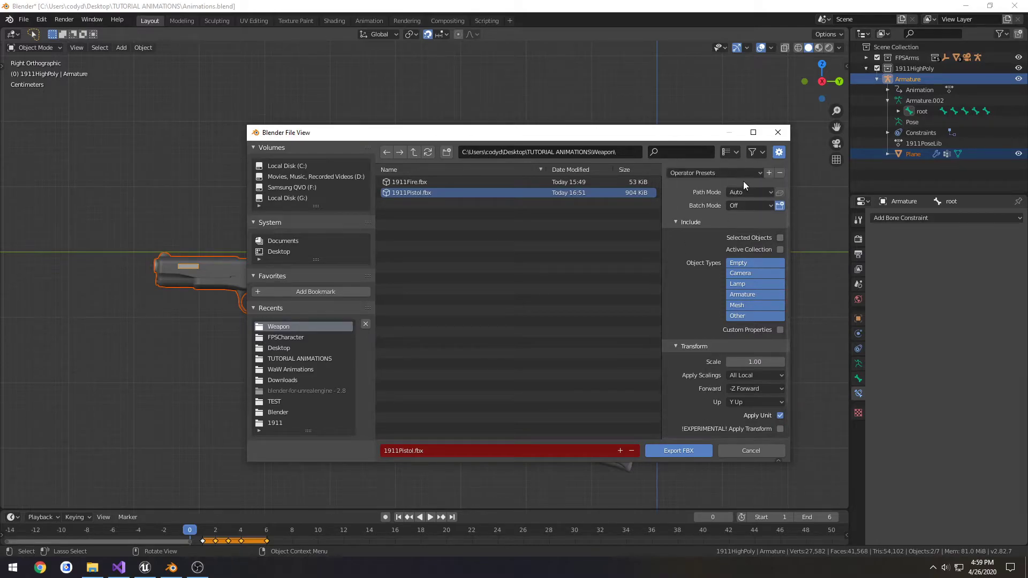
click(727, 237)
scroll(696, 321, down, 2)
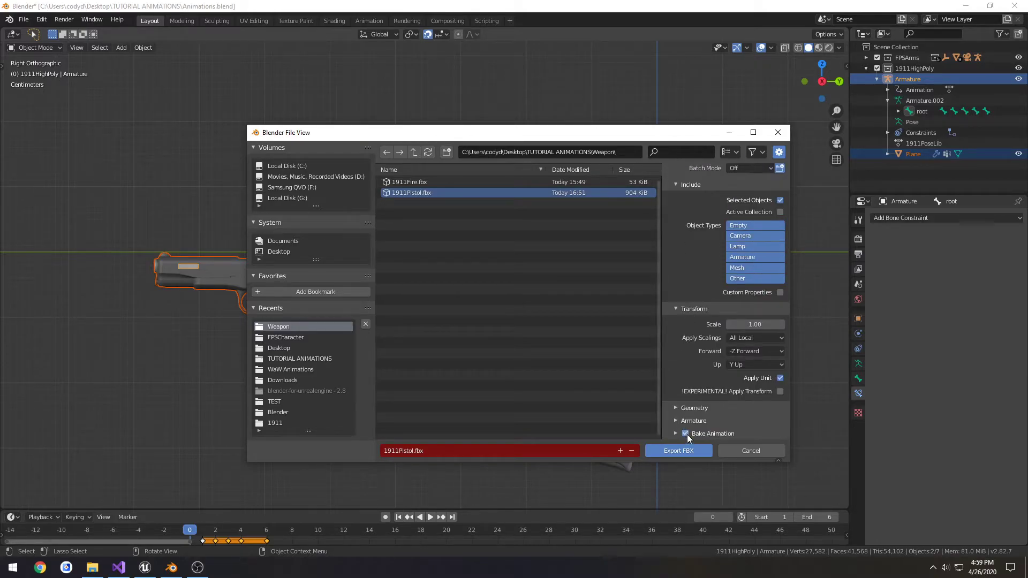
click(686, 434)
click(676, 421)
click(676, 349)
click(675, 450)
Switch to Unreal, import 1911Pistol.fbx from the file explorer into the Weapon Mesh folder, and close the message log
click(145, 568)
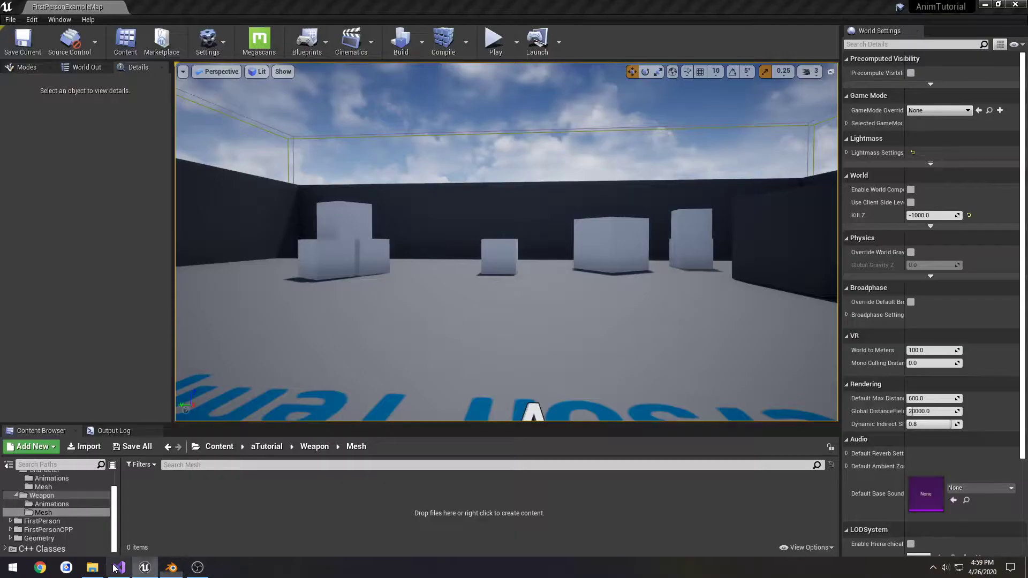
click(92, 568)
click(791, 285)
double_click(791, 285)
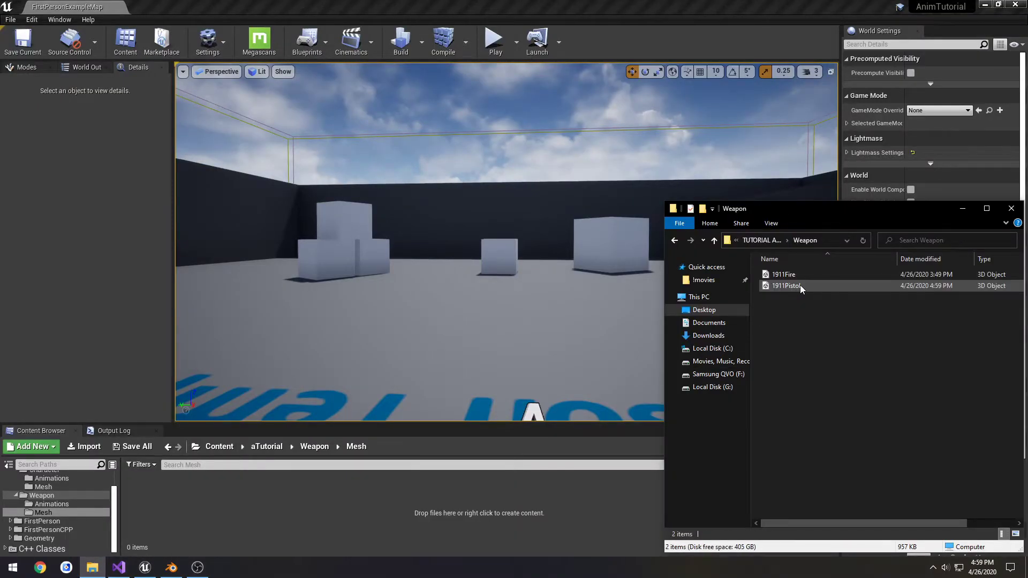
click(801, 285)
drag(802, 285, 221, 506)
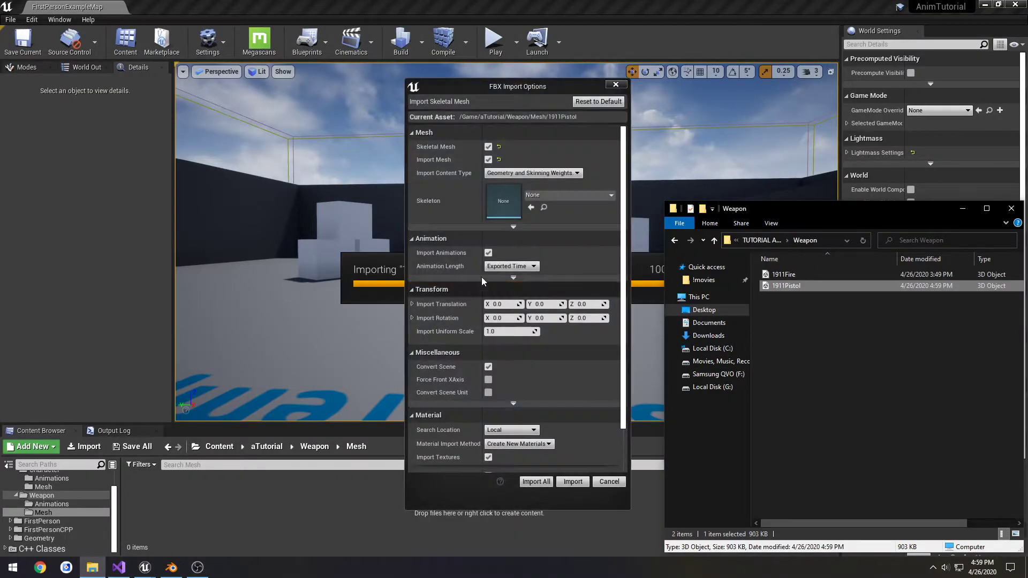
click(576, 483)
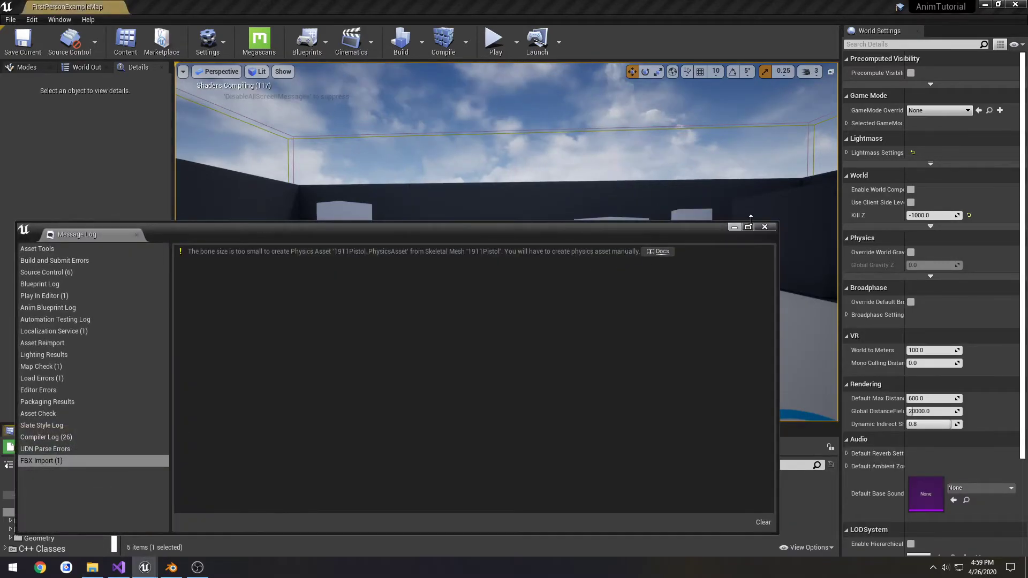
click(766, 227)
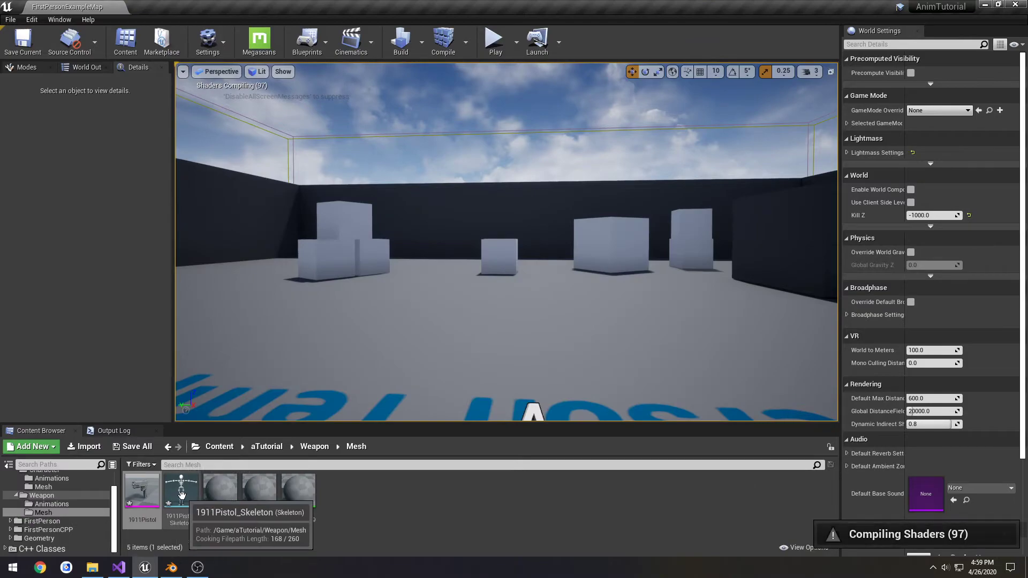
Open the imported pistol skeleton, inspect the root bone's position relative to the world origin, and close the editor
double_click(182, 491)
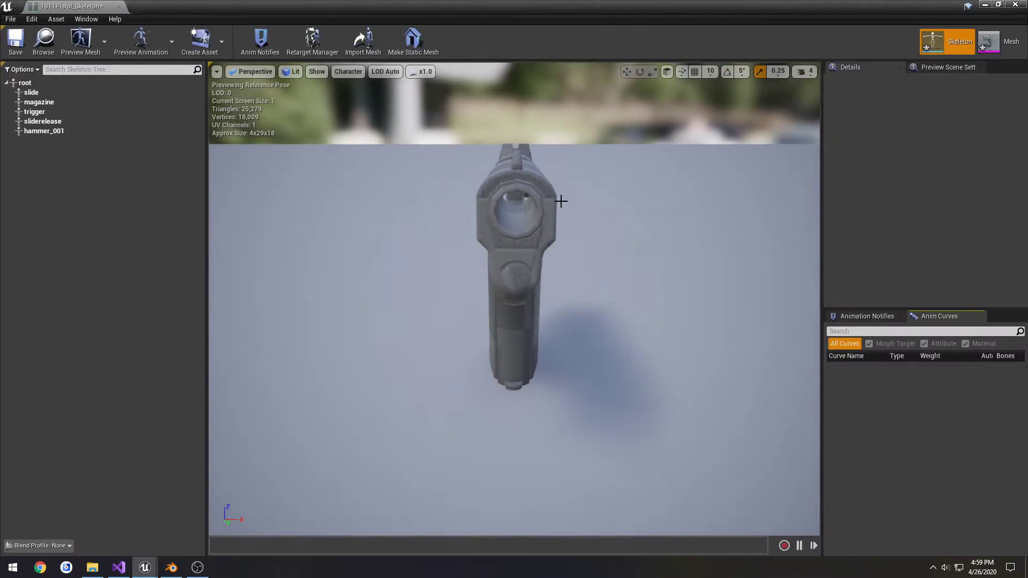
right_drag(560, 202, 397, 180)
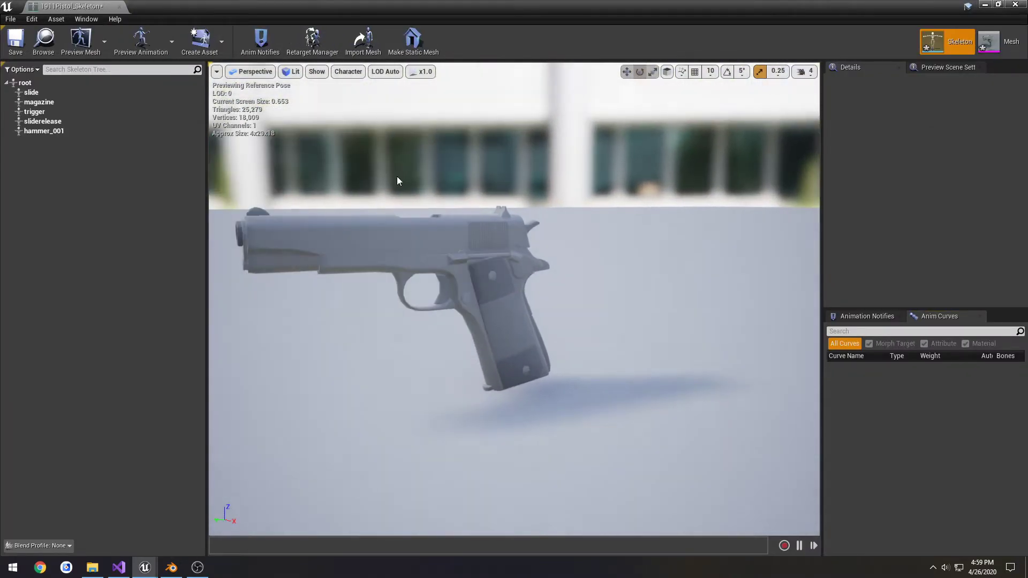
click(71, 82)
click(427, 190)
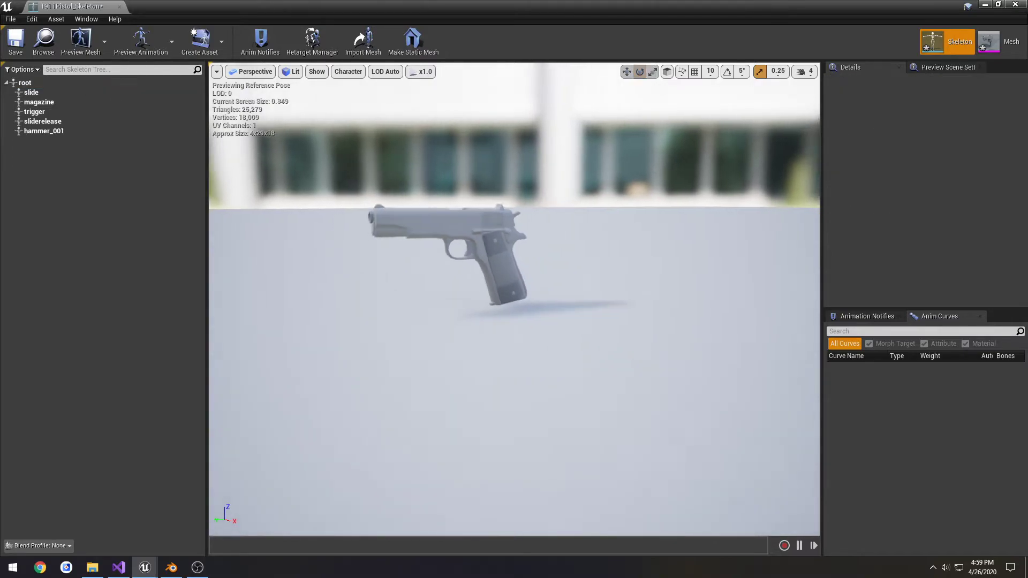
click(89, 84)
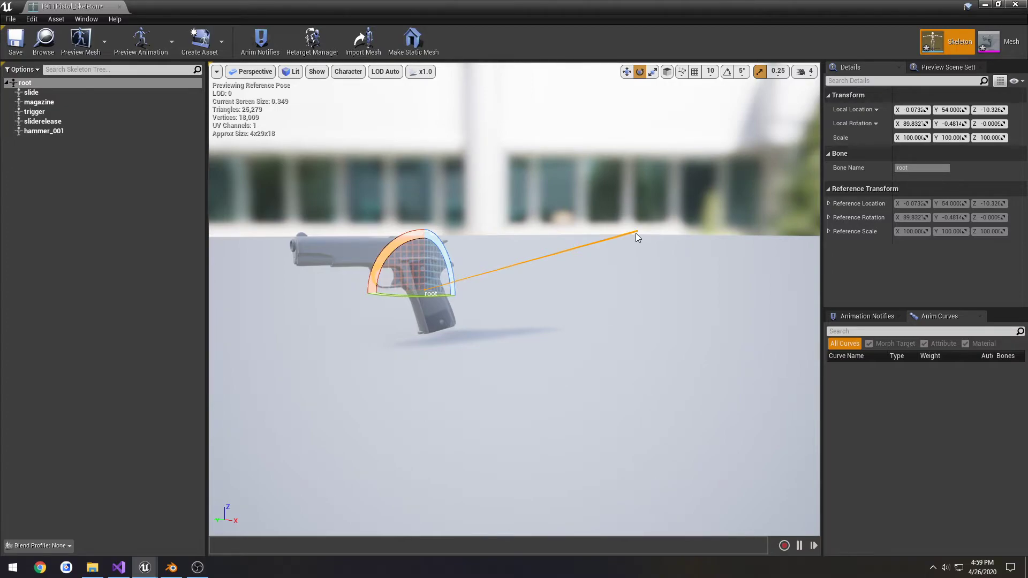
click(119, 6)
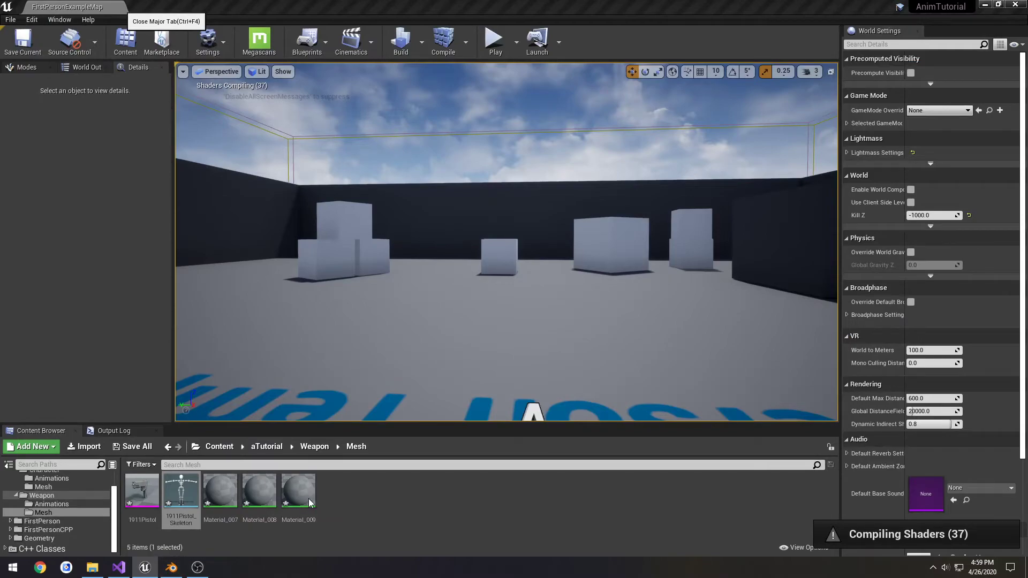
Delete all newly imported pistol assets from the Weapon Mesh folder
click(308, 499)
key(ctrl+a)
key(Delete)
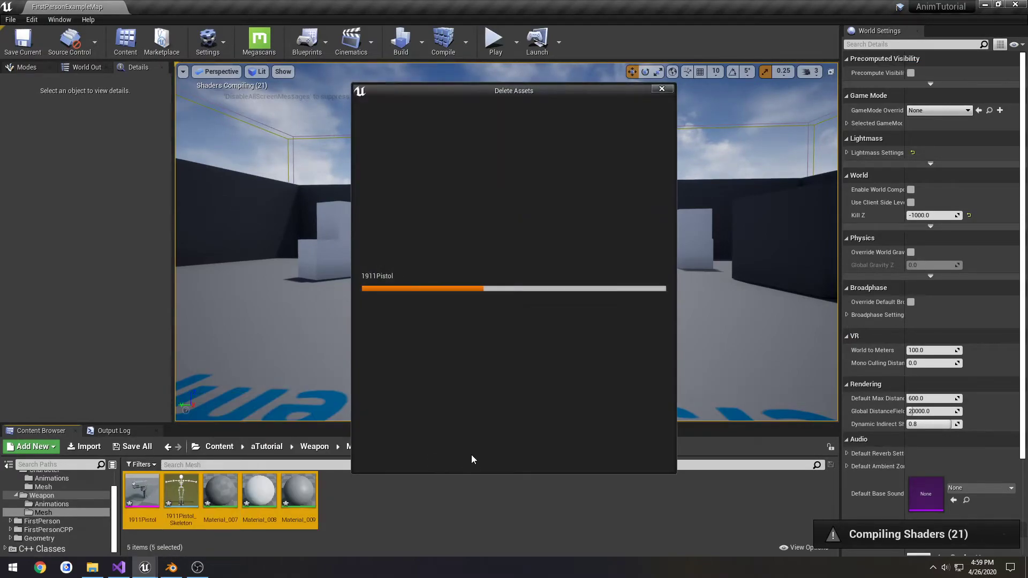
click(507, 455)
Switch to Blender, select only the pistol's armature, and move it out of the hand to roughly the world origin
click(171, 567)
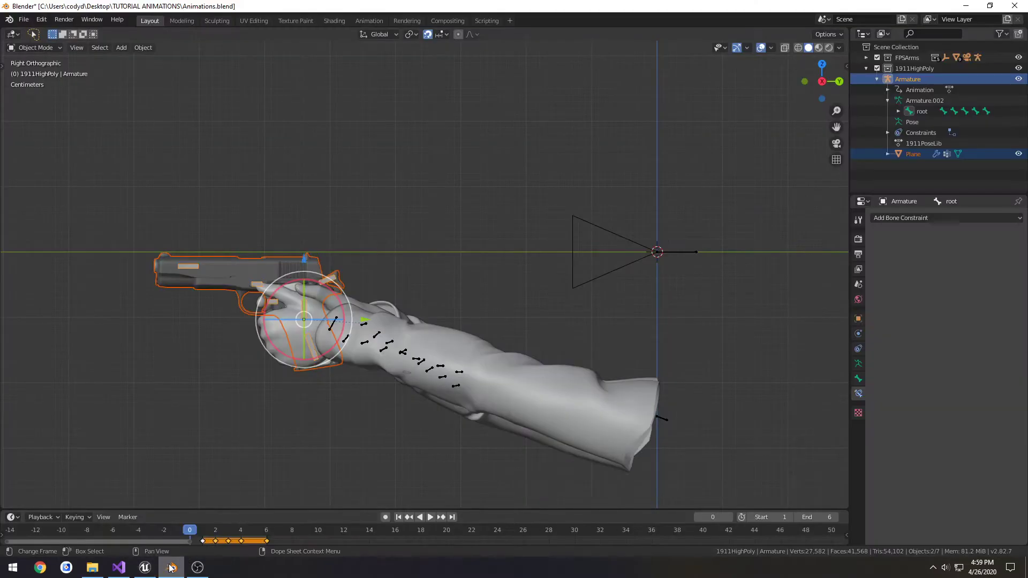
click(192, 269)
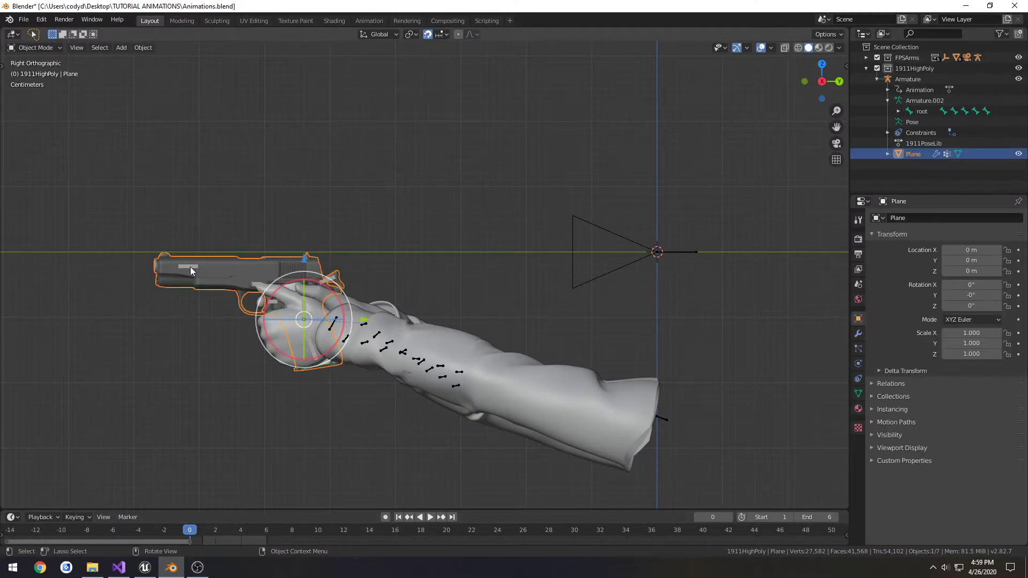
click(191, 266)
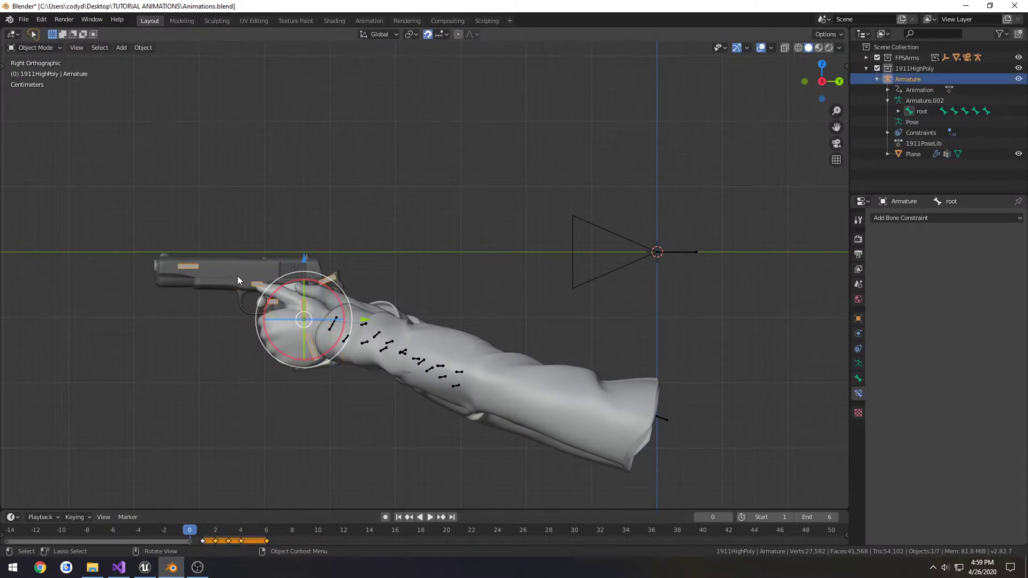
scroll(476, 281, down, 1)
scroll(478, 281, down, 1)
shift+middle_drag(512, 283, 421, 287)
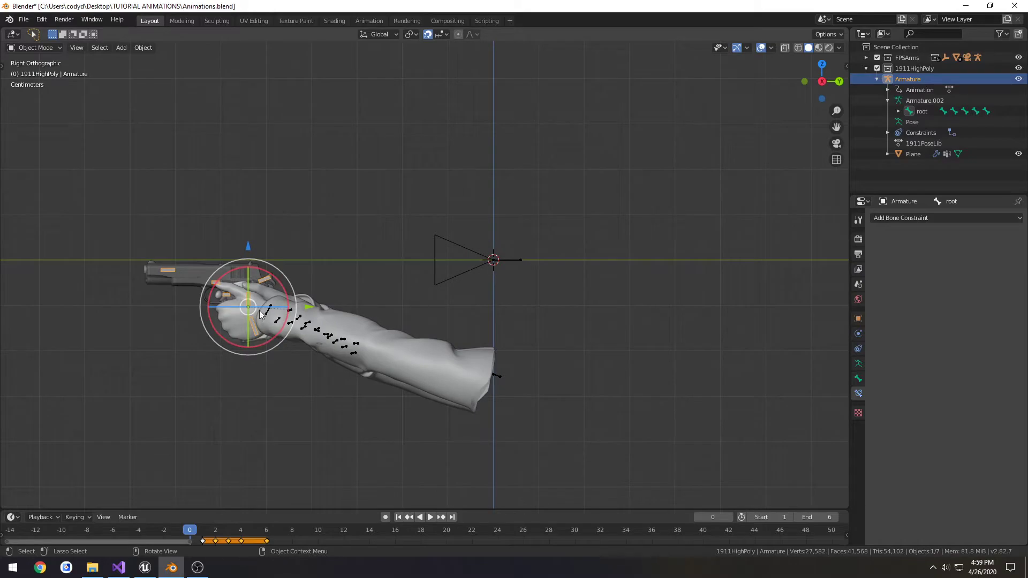
drag(249, 310, 493, 266)
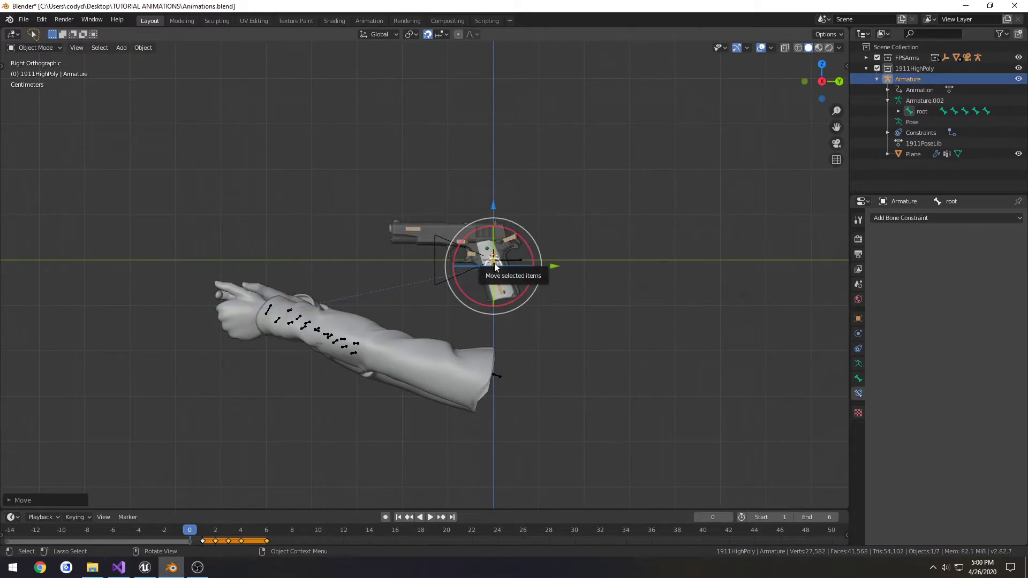
Display the scene in wireframe and raise the armature's pivot closer to the world origin
scroll(587, 275, up, 5)
scroll(588, 276, up, 2)
shift+middle_drag(588, 275, 407, 309)
scroll(534, 287, up, 7)
key(shift+z)
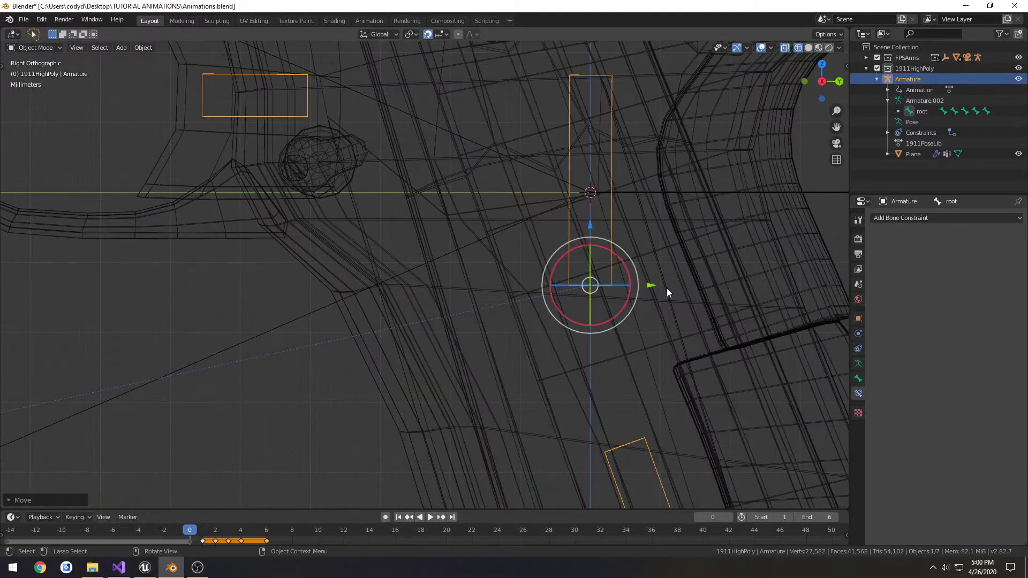
scroll(666, 289, up, 3)
shift+middle_drag(665, 289, 431, 328)
drag(471, 272, 485, 107)
Move the armature along global Z, with snapping off, until its pivot sits level with the world origin
scroll(521, 175, up, 5)
shift+middle_drag(552, 129, 439, 391)
scroll(445, 385, up, 11)
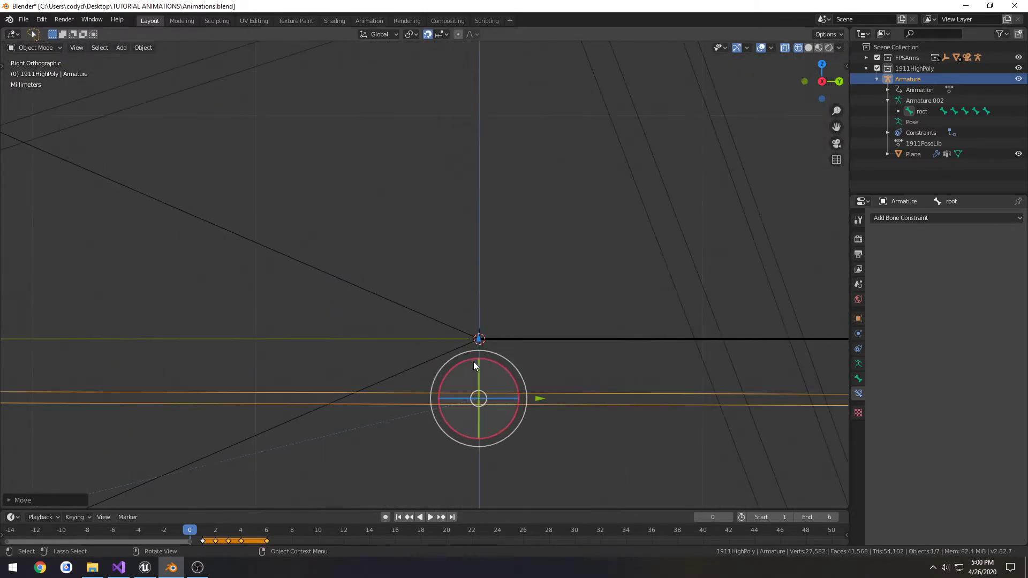
shift+middle_drag(521, 382, 503, 333)
scroll(502, 333, up, 6)
shift+middle_drag(629, 387, 560, 295)
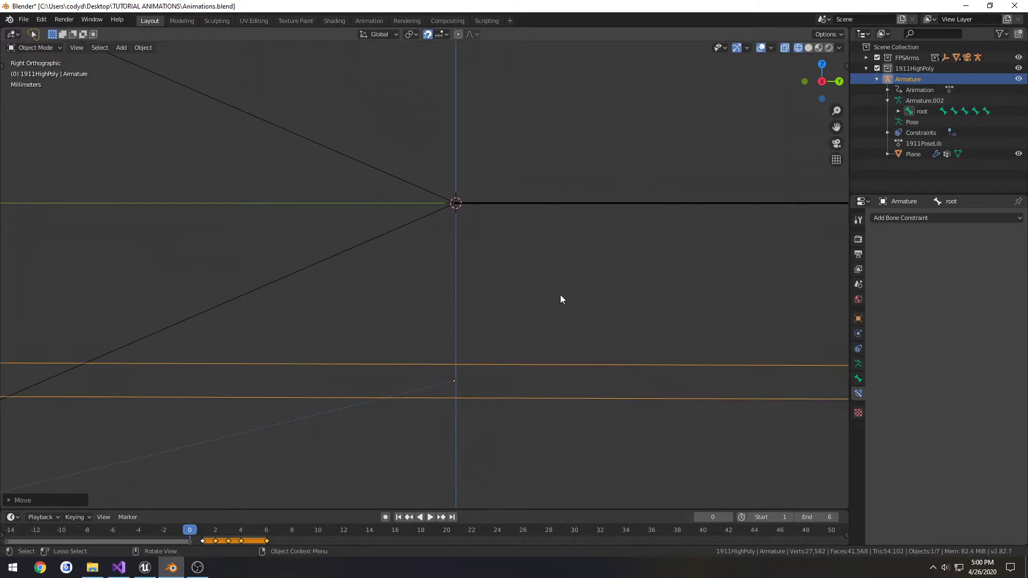
key(g)
key(z)
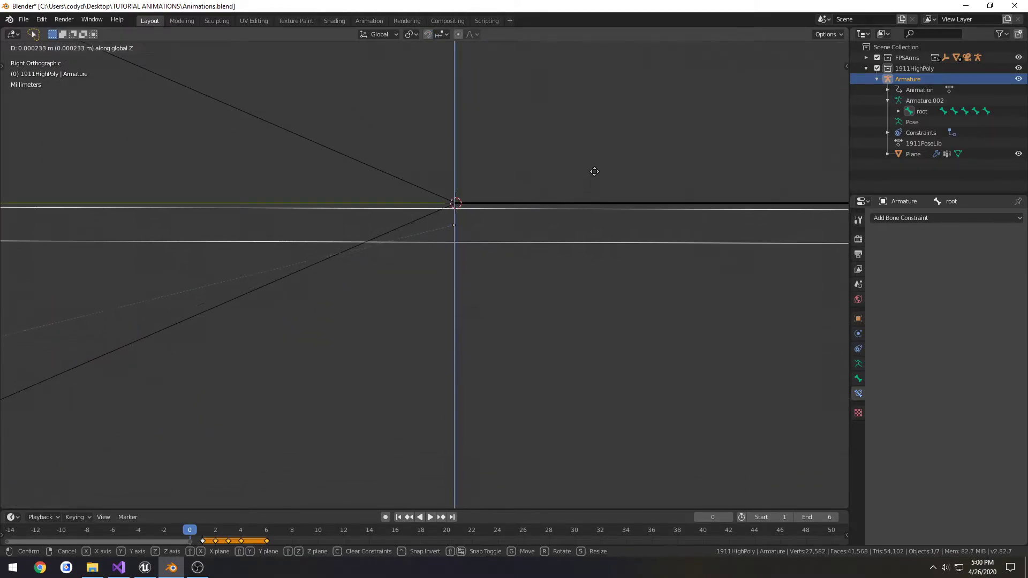
click(599, 169)
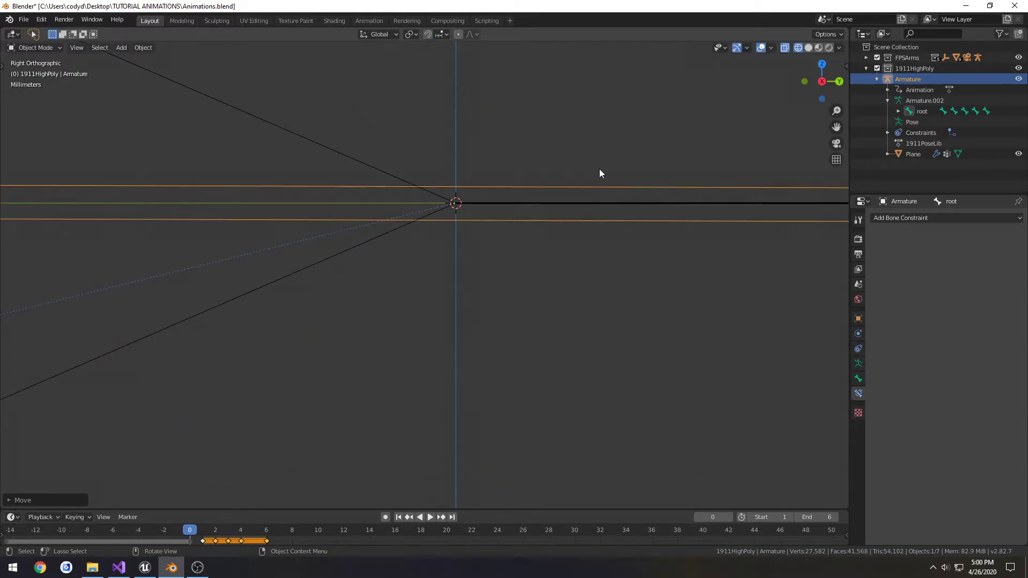
Nudge the armature along global Y onto the world origin and return the viewport to solid shading
key(g)
key(x)
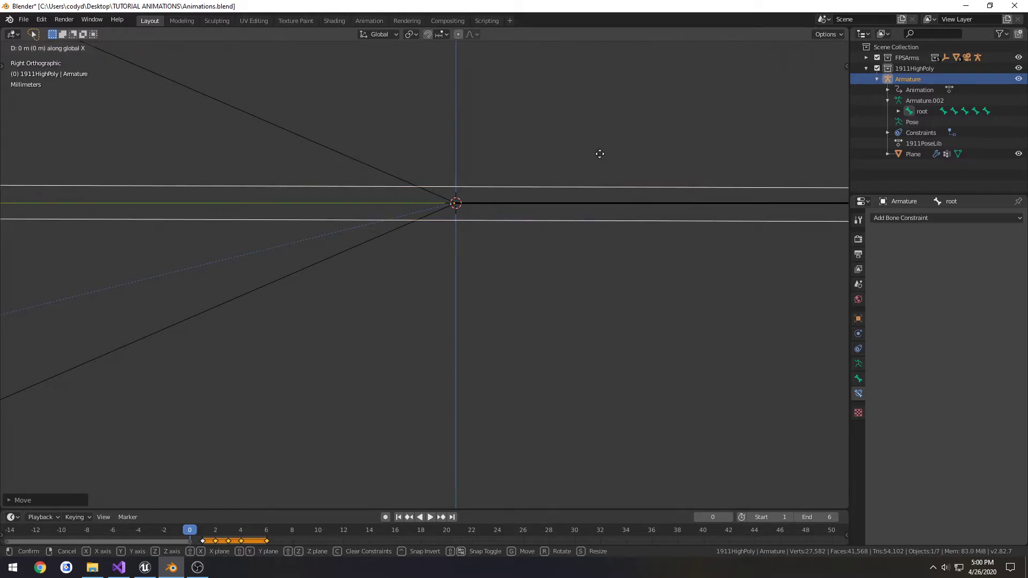
key(y)
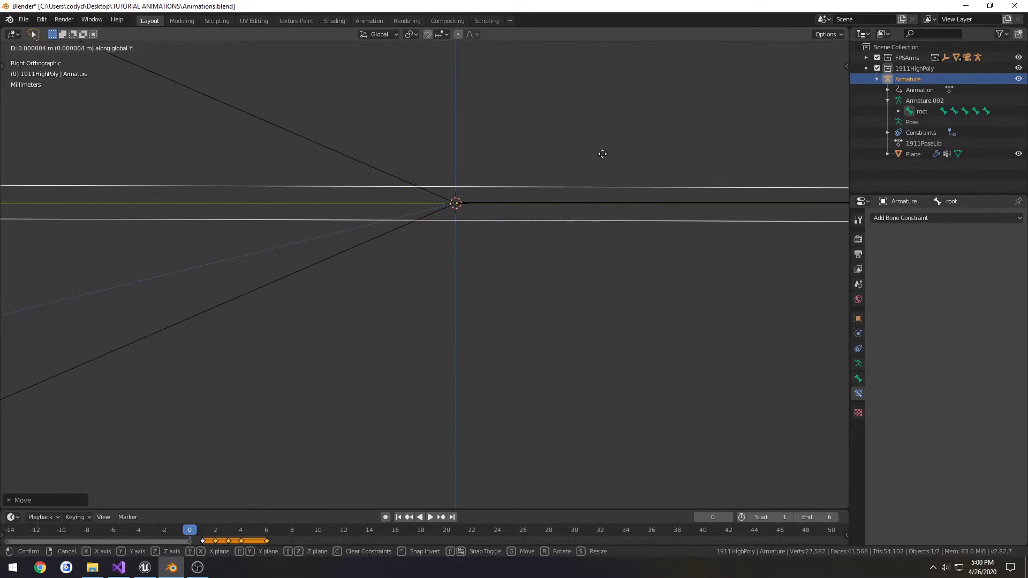
click(600, 154)
scroll(596, 155, down, 6)
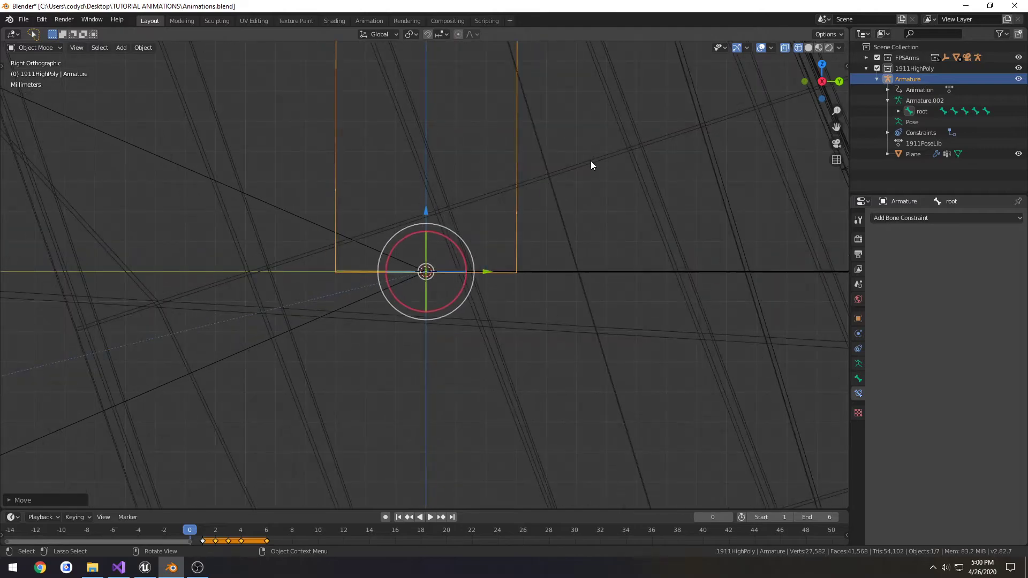
scroll(590, 161, down, 6)
key(shift+z)
scroll(552, 236, down, 3)
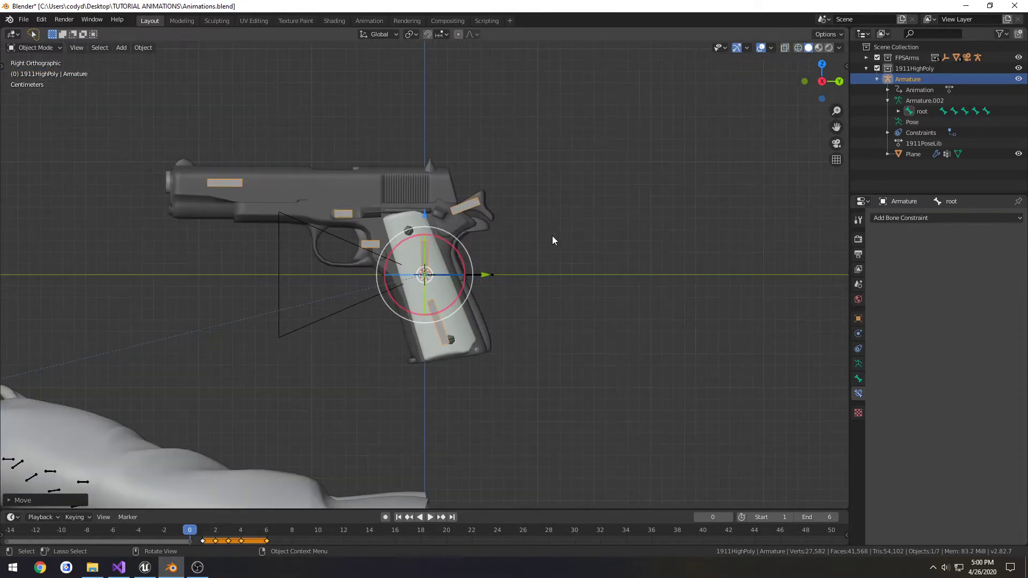
Select the pistol mesh together with its armature, leaving the armature as the active object
click(304, 204)
scroll(298, 202, down, 2)
shift+middle_drag(297, 202, 386, 245)
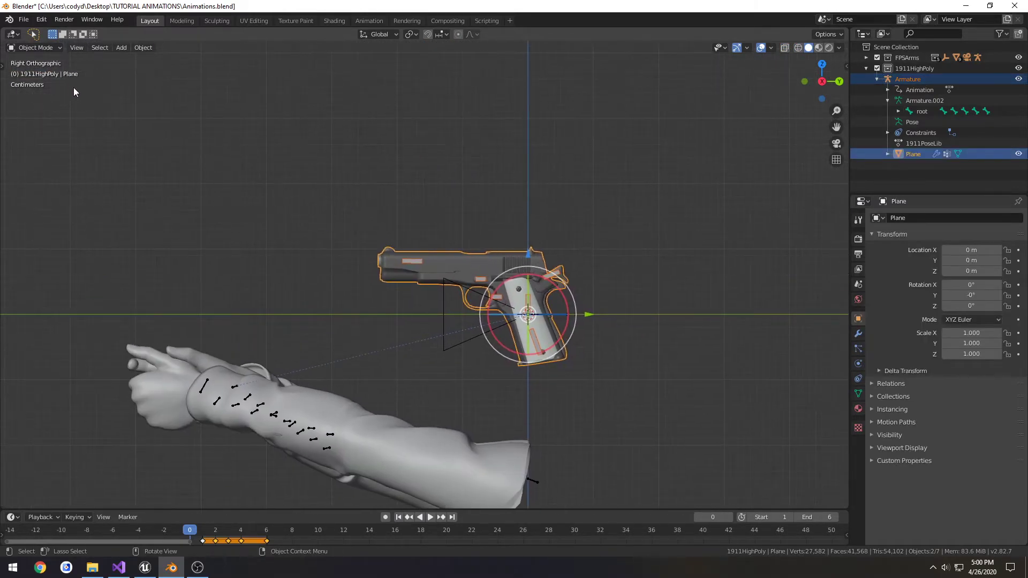
click(429, 248)
click(420, 264)
shift+click(419, 262)
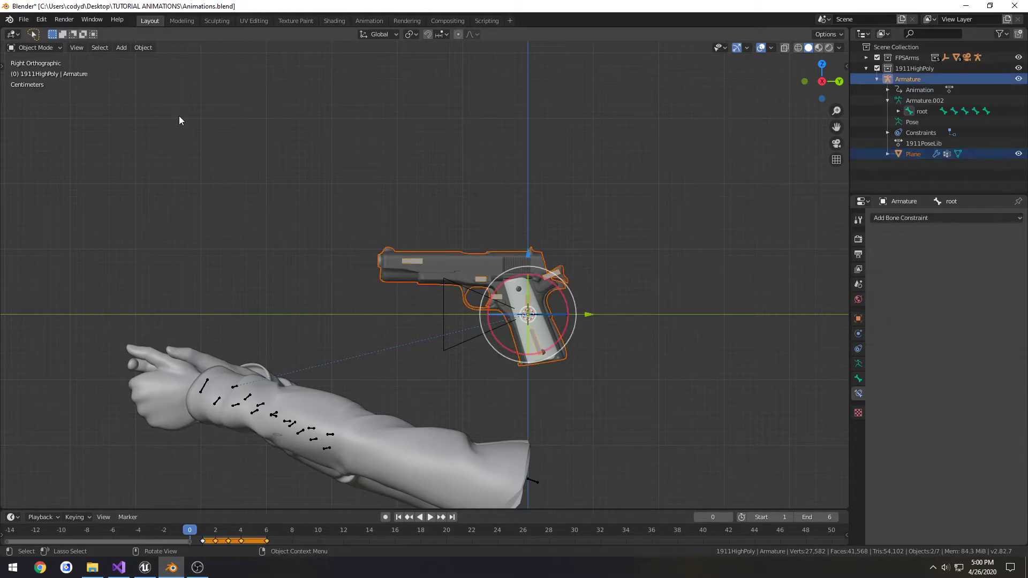
Export the selected pistol and armature as FBX, overwriting 1911Pistol.fbx in the Weapon folder
click(22, 19)
mouse_move(55, 172)
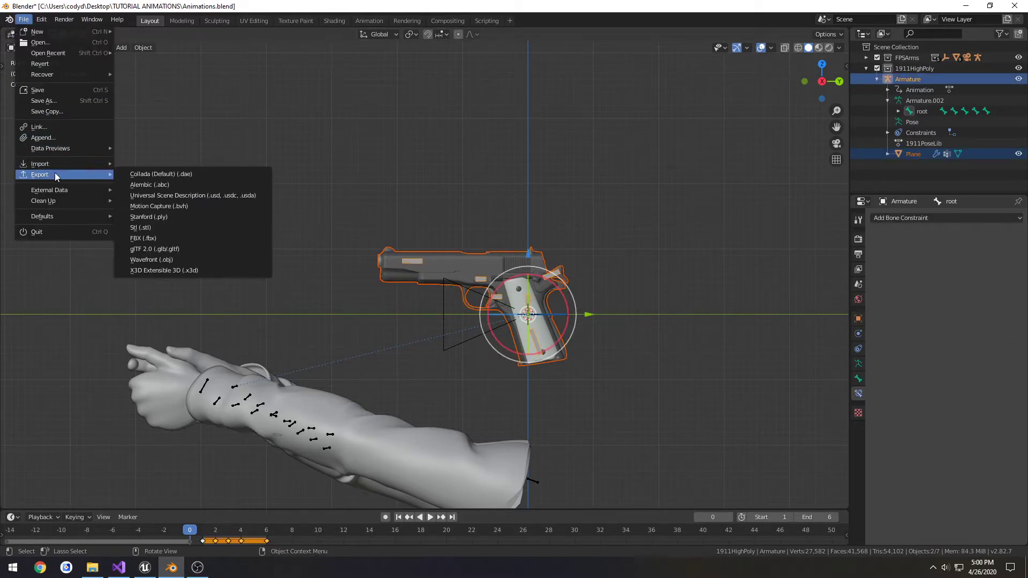
click(172, 236)
double_click(428, 194)
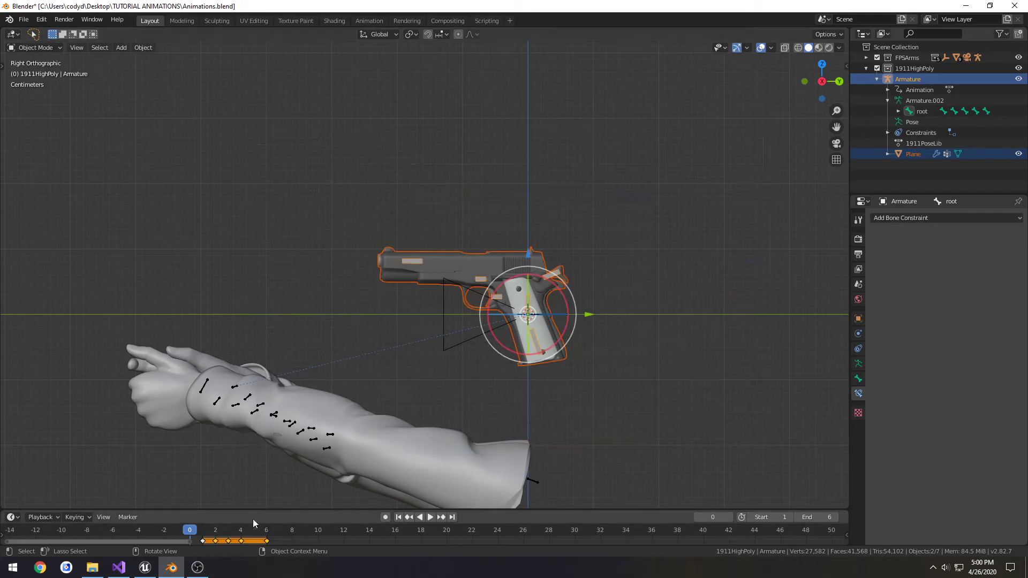
Switch to Unreal and import 1911Pistol from the Weapon folder on disk into the content folder Weapon/Mesh, dismissing the message log
click(144, 567)
click(92, 567)
click(795, 286)
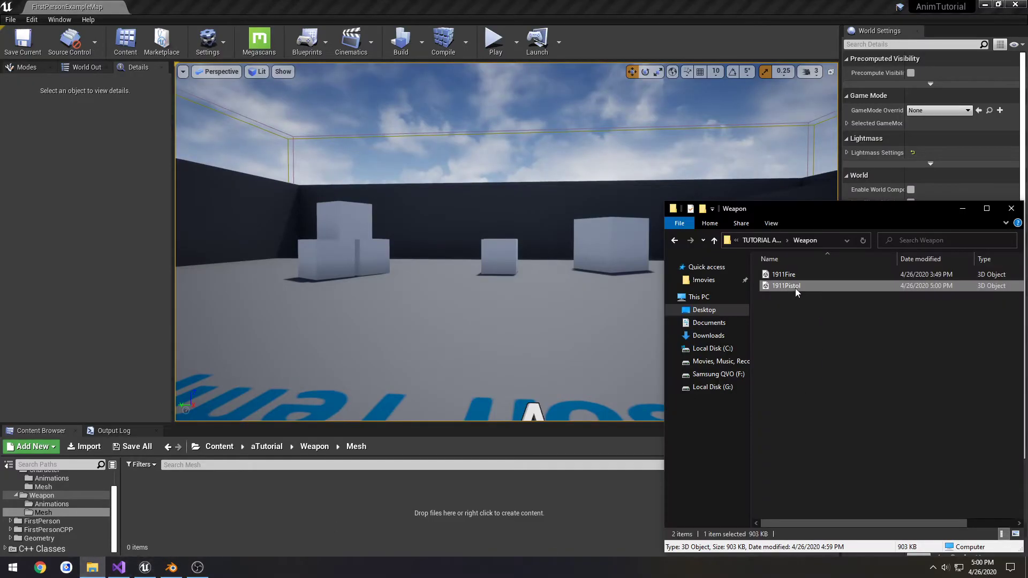
drag(278, 515, 280, 514)
click(564, 480)
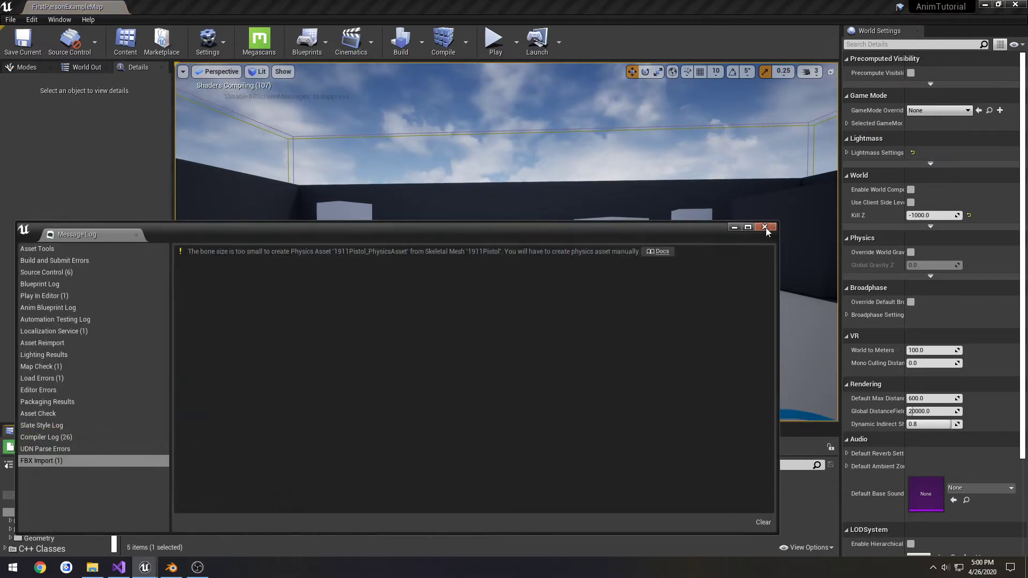
click(766, 227)
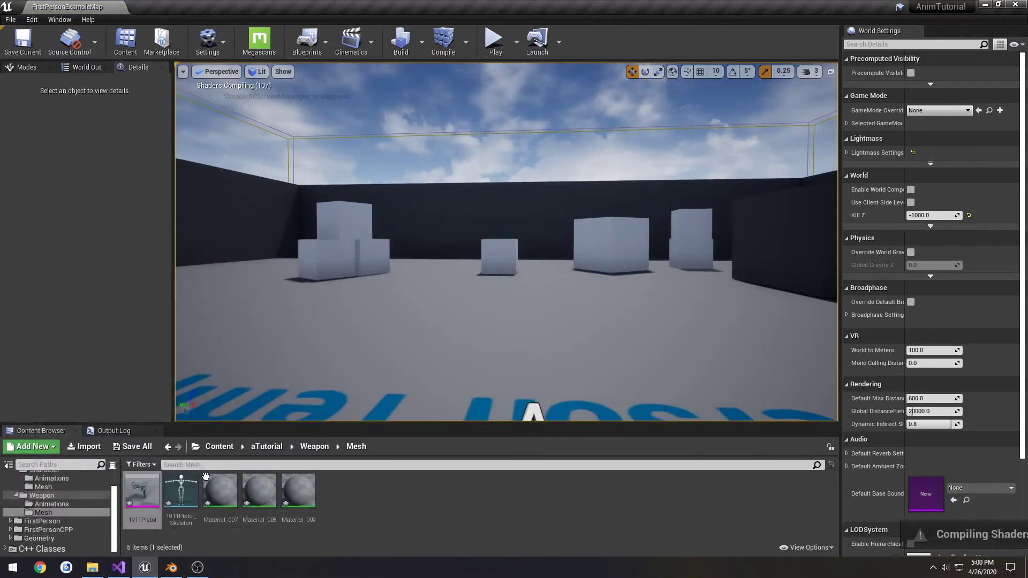
Examine the root bone's placement in the 1911Pistol skeleton from the side, close it and open the Weapon/Animations content folder
double_click(143, 502)
click(43, 83)
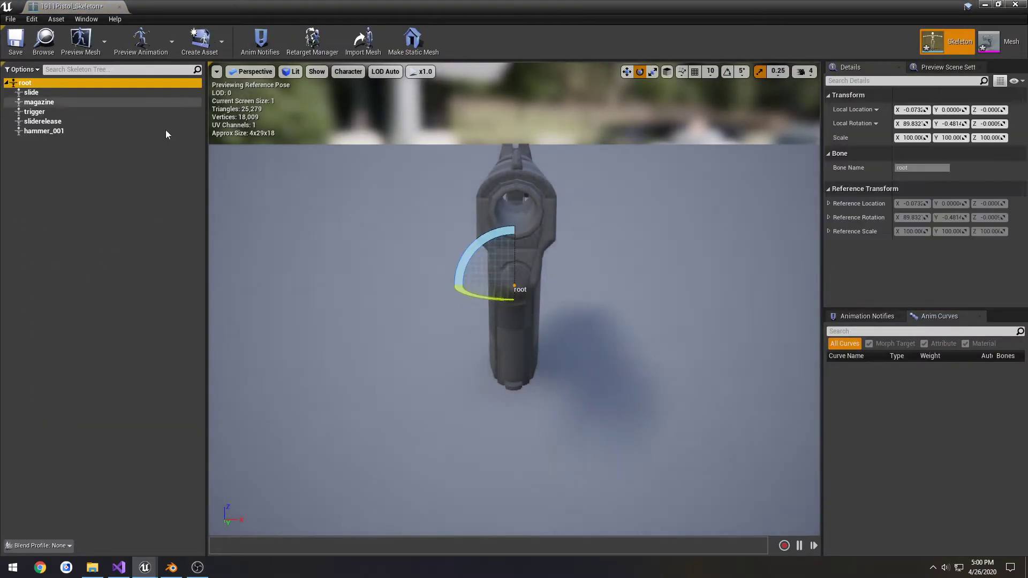
right_drag(589, 332, 482, 316)
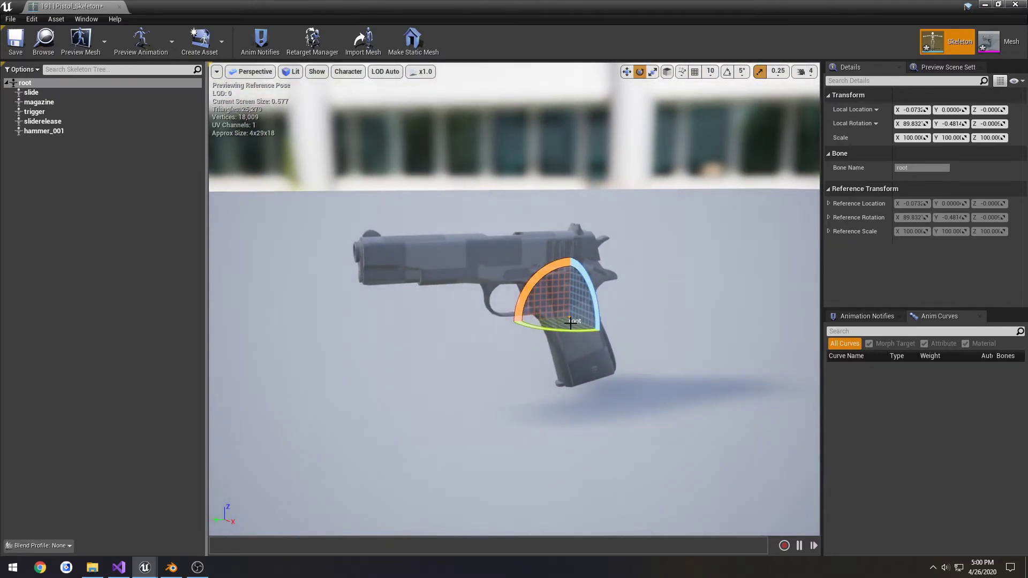
click(119, 7)
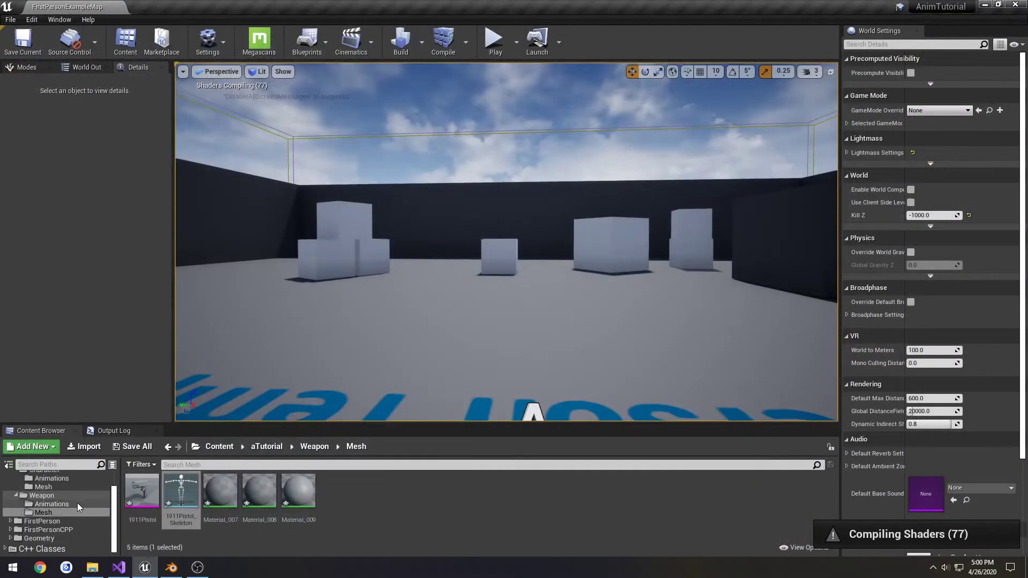
click(51, 504)
Switch to Blender and undo the armature's selection changes and moves to the world origin until the pistol is back in the hand
click(171, 568)
scroll(317, 401, down, 4)
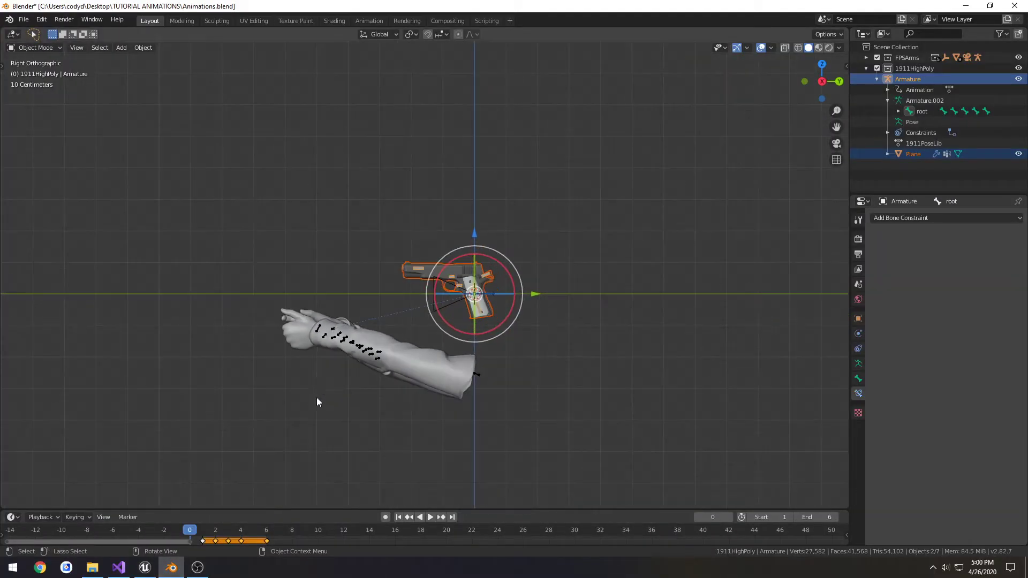
key(ctrl+z)
key(ctrl+z)
key(ctrl+z)
key(ctrl+z)
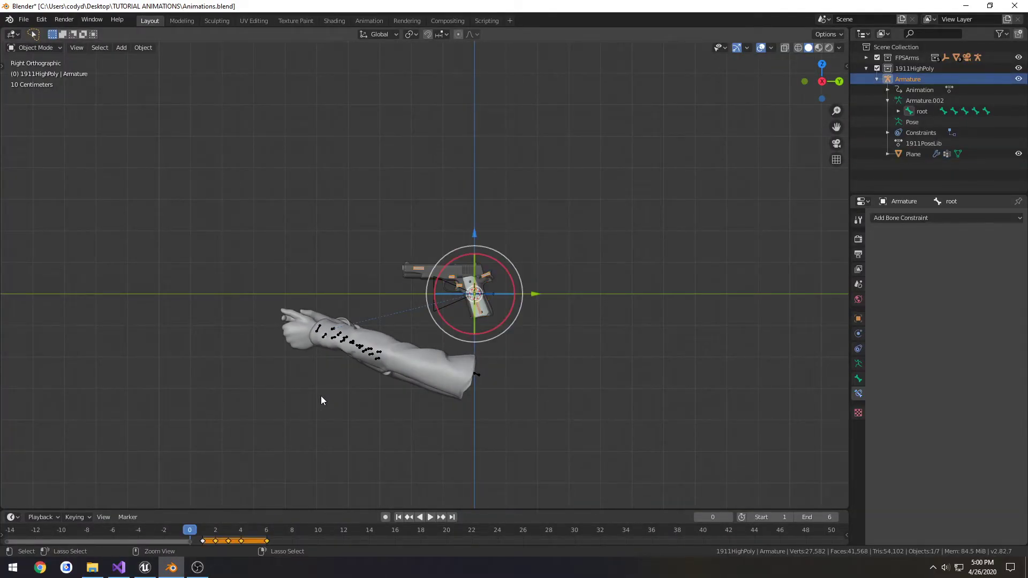
key(ctrl+z)
key(ctrl+z)
key(ctrl+z)
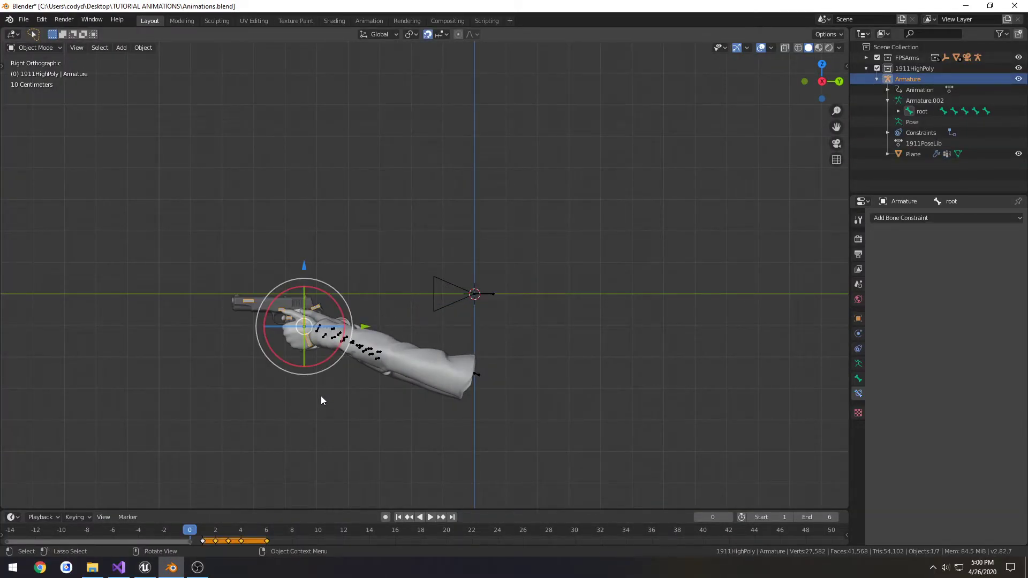
Select the pistol mesh, change the timeline area to the Action Editor and enlarge it
scroll(301, 384, up, 2)
shift+middle_drag(300, 384, 324, 300)
click(305, 280)
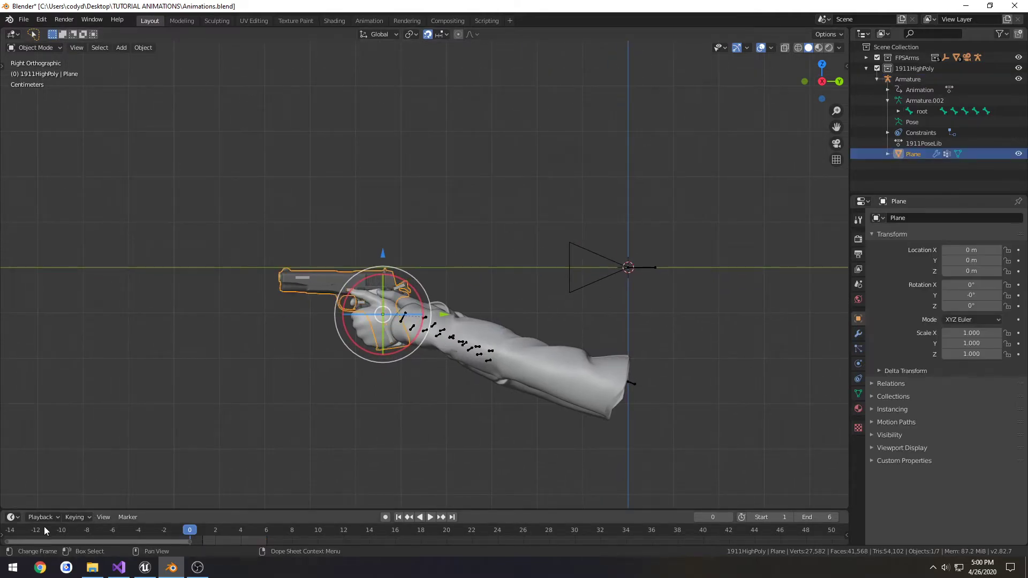
click(11, 517)
click(138, 426)
click(54, 516)
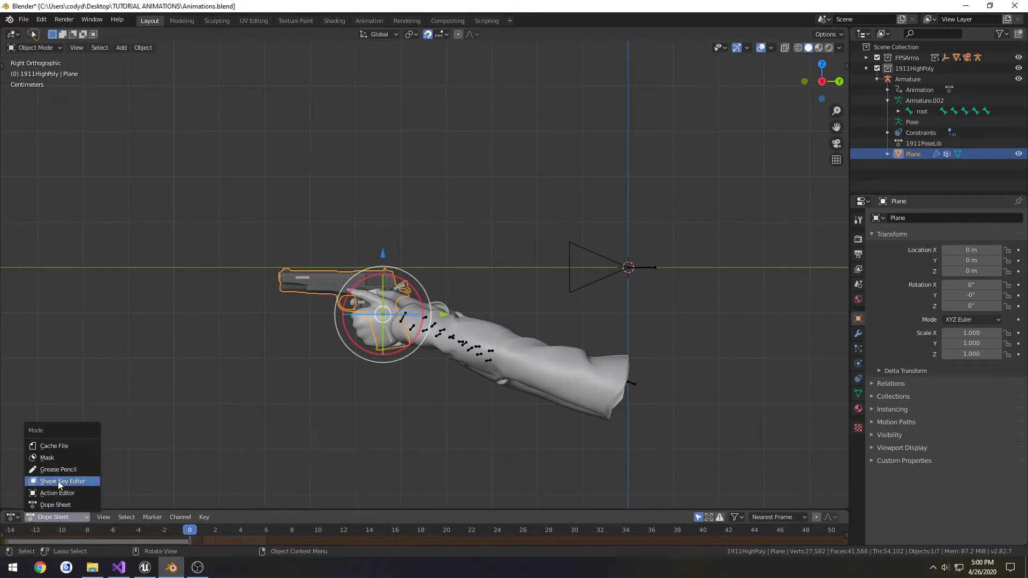
click(53, 489)
drag(238, 509, 238, 463)
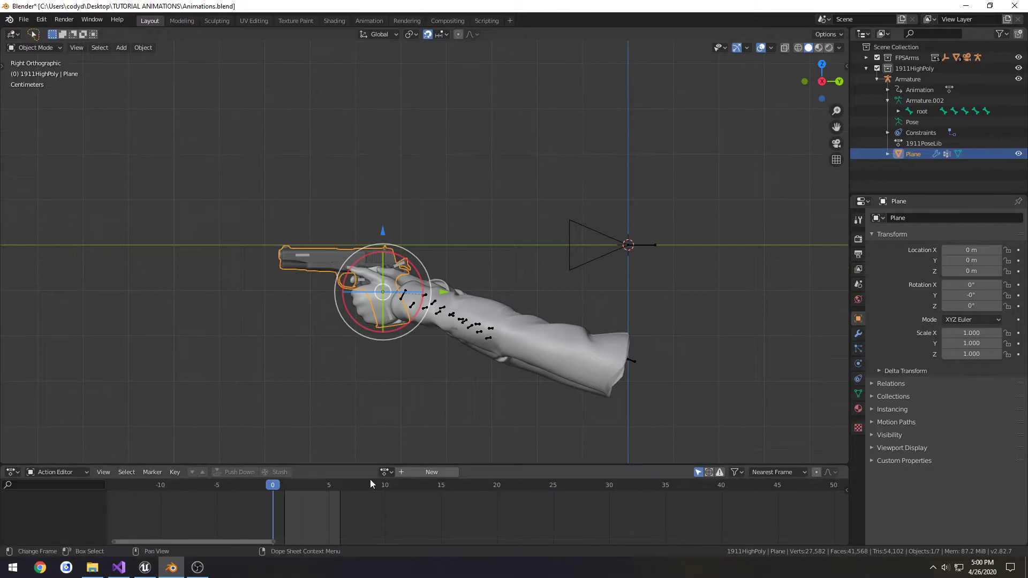
Assign the 1911Fire action to the pistol mesh and briefly preview its playback
click(384, 471)
click(417, 389)
key(space)
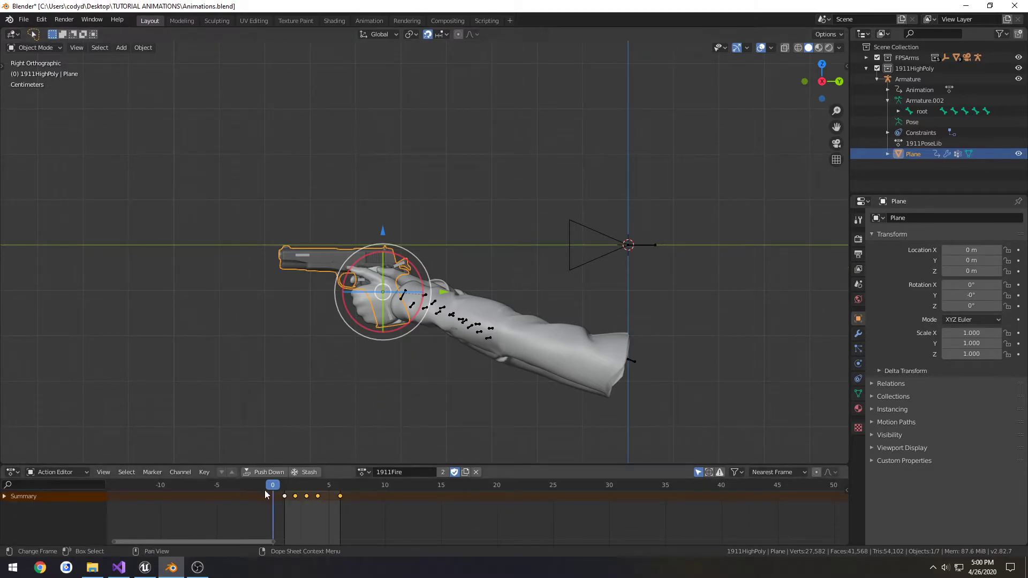
key(Escape)
Select only the pistol's armature and export it as FBX with Selected Objects, overwriting 1911Fire.fbx in the Weapon folder
scroll(311, 321, up, 4)
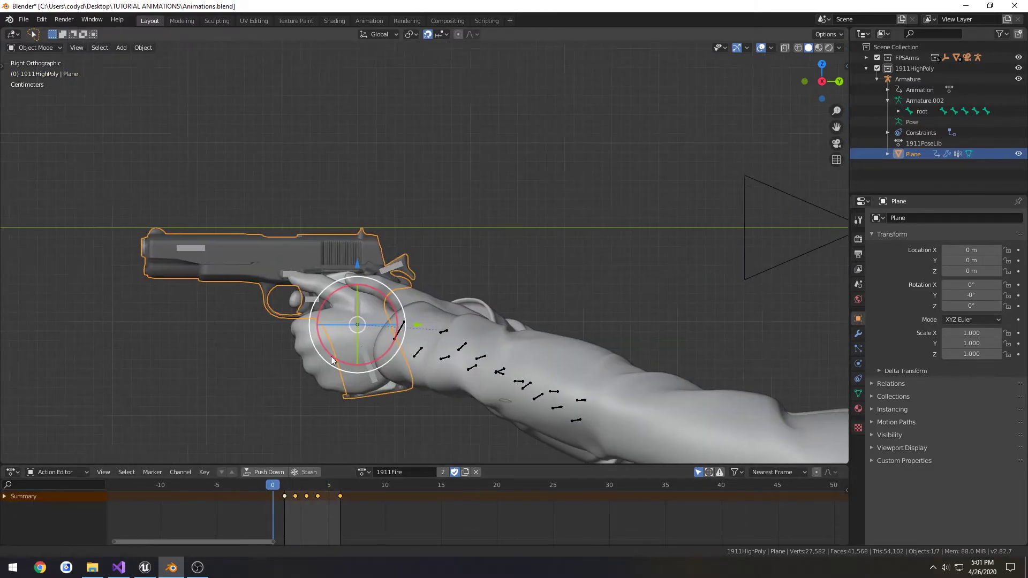
click(278, 232)
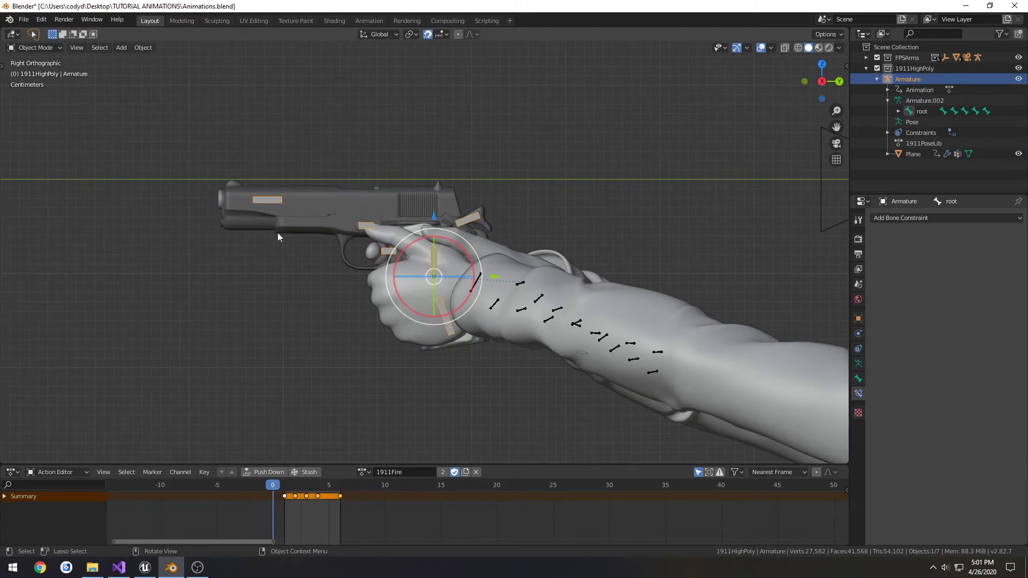
click(25, 21)
mouse_move(59, 174)
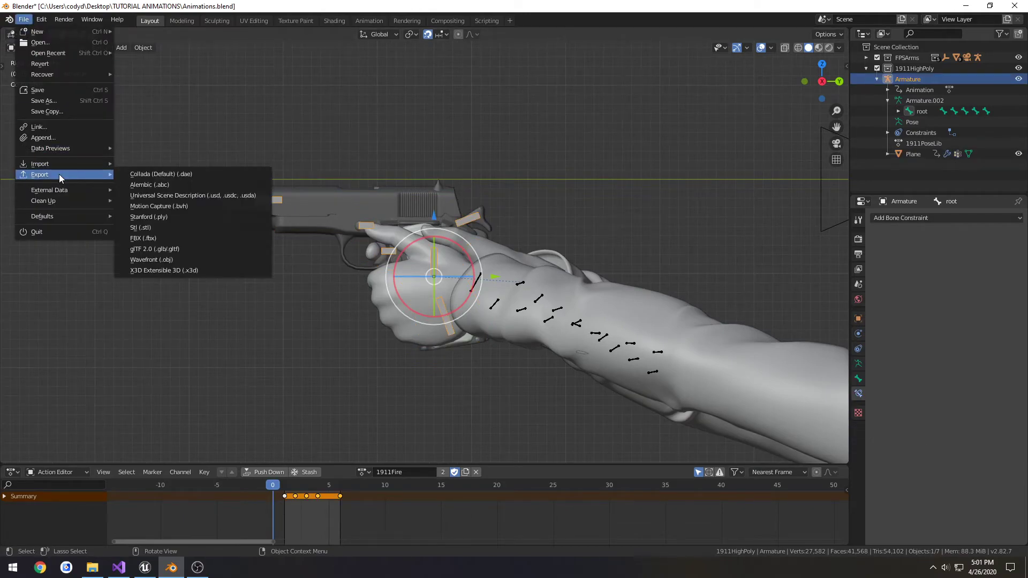
click(159, 239)
scroll(733, 339, down, 2)
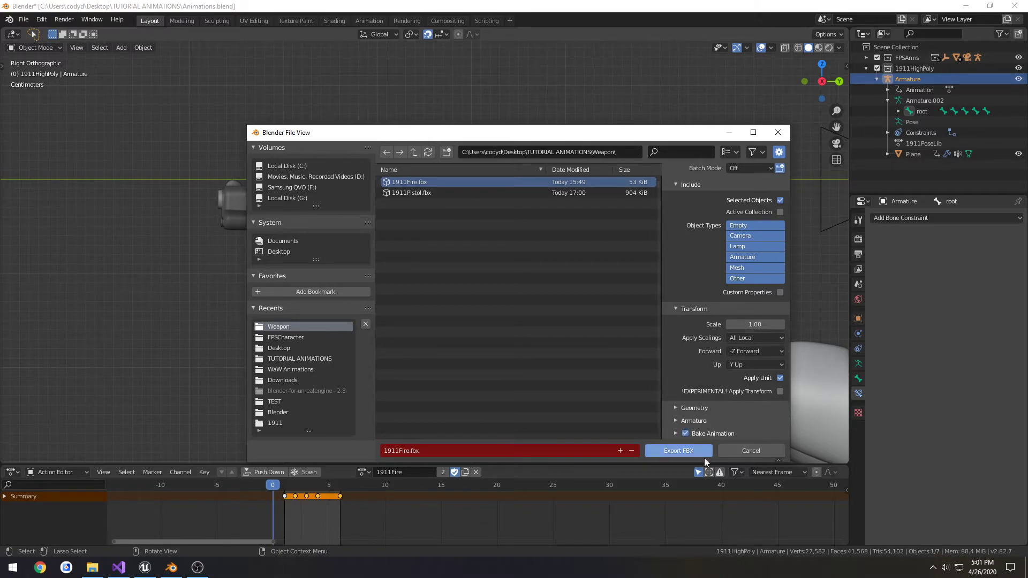
click(673, 451)
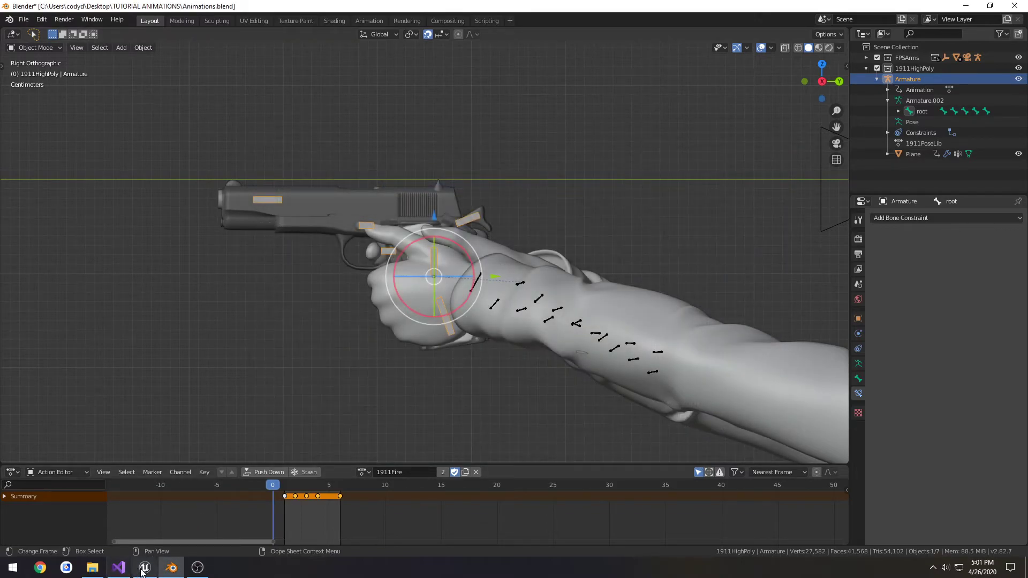
Switch to Unreal and import 1911Fire into Weapon/Animations using 1911Pistol_Skeleton, dismissing the message log
click(145, 568)
click(93, 567)
drag(787, 274, 265, 513)
click(556, 156)
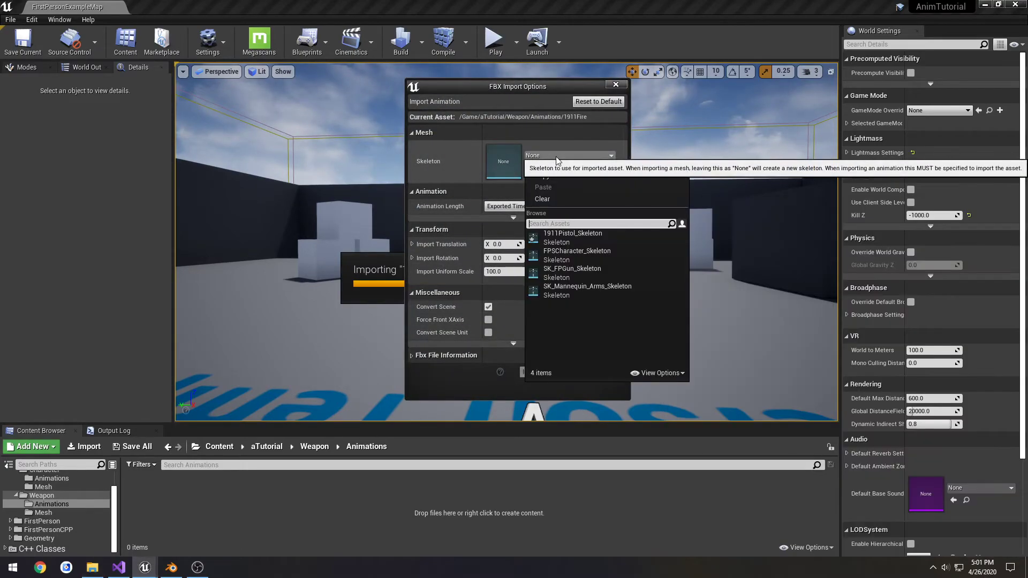
click(582, 236)
click(573, 371)
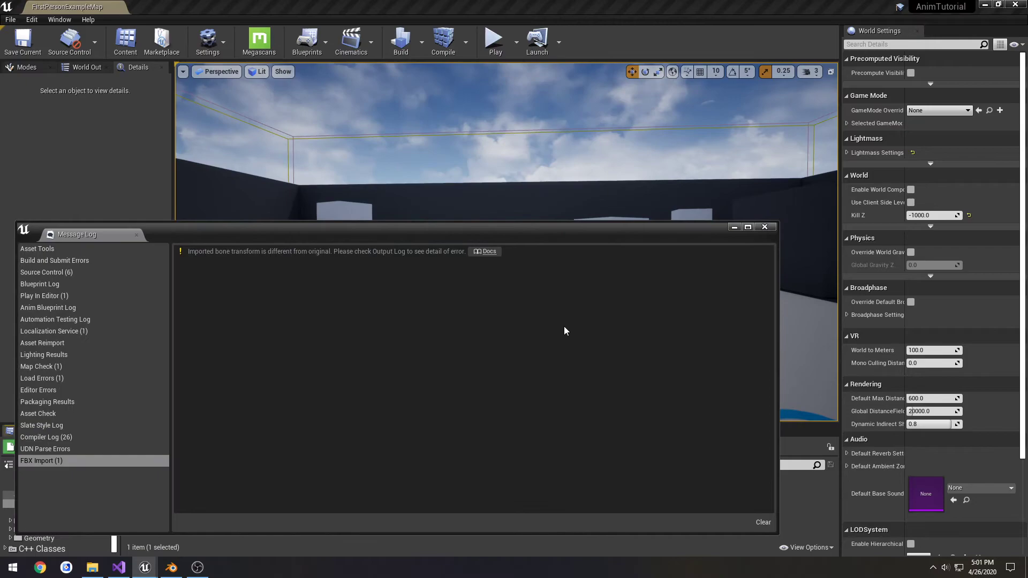
click(769, 225)
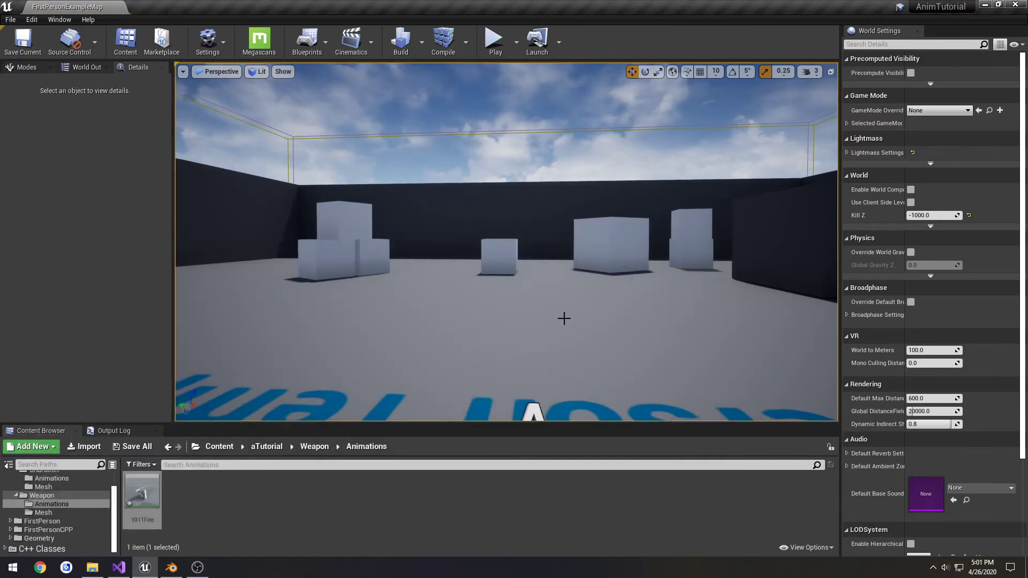
Examine the 1911Fire animation and its root bone from the side, then close the animation
double_click(153, 505)
click(25, 98)
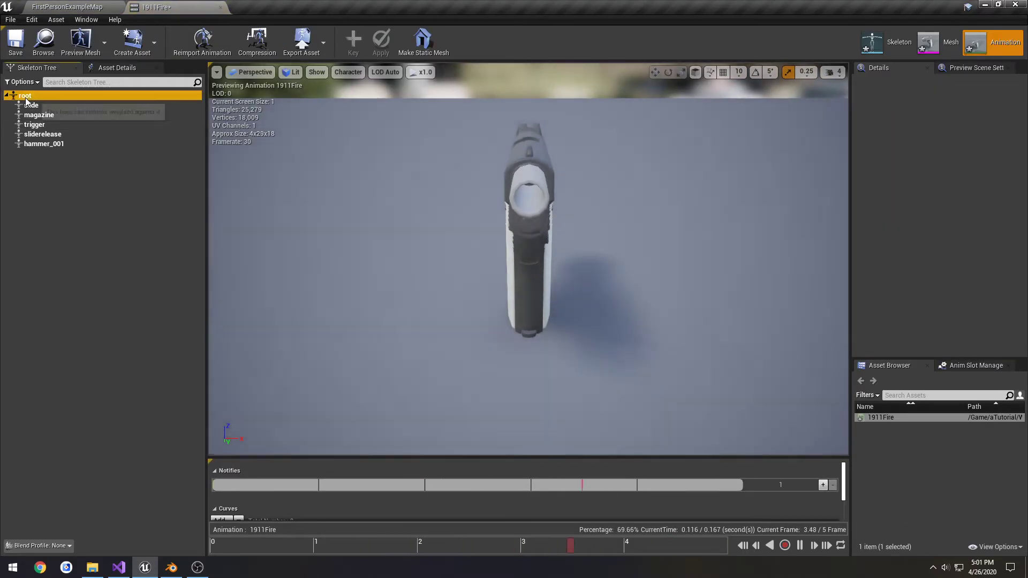
right_drag(386, 231, 279, 225)
right_drag(482, 221, 450, 207)
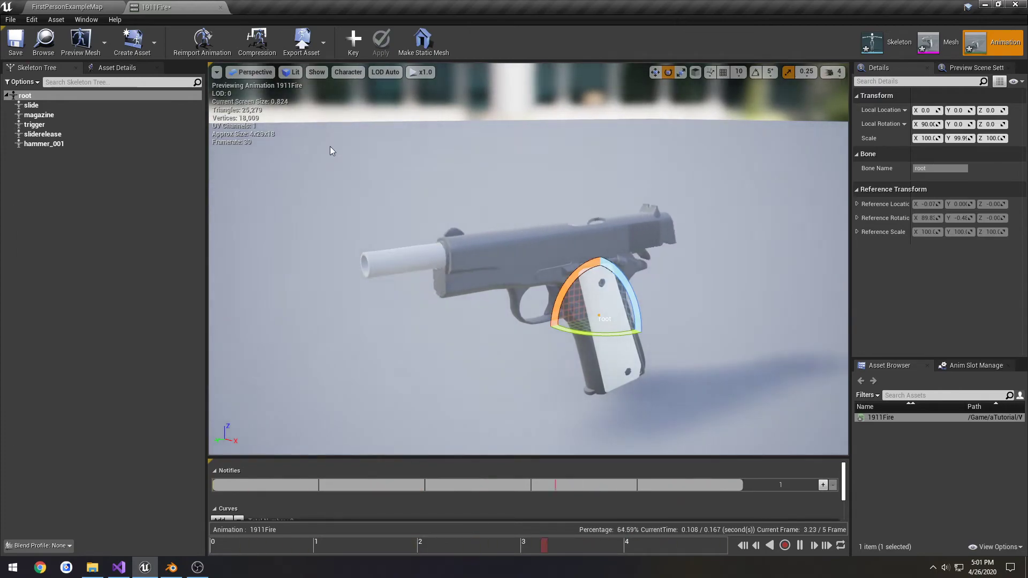
mouse_move(441, 177)
mouse_down()
mouse_move(444, 220)
mouse_move(440, 177)
mouse_up()
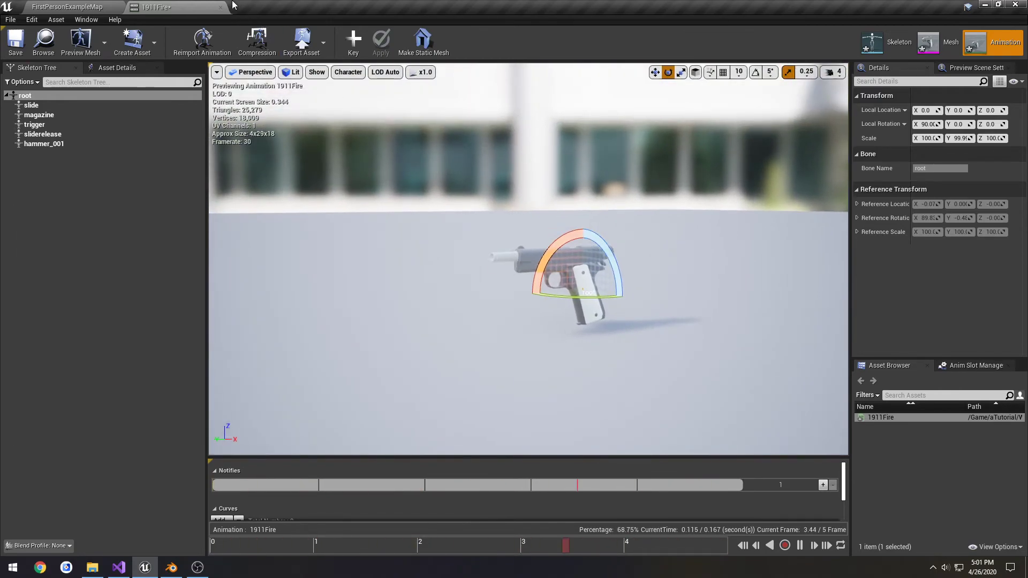
click(220, 7)
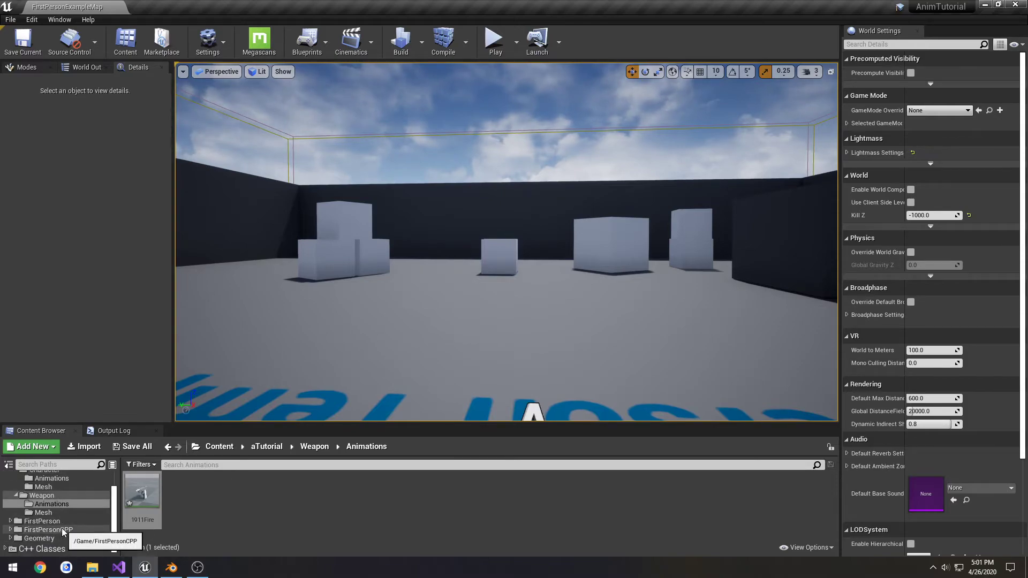
Open BP_WeaponBase from the Weapon folder and set the WeaponMesh component's skeletal mesh to 1911Pistol
click(56, 498)
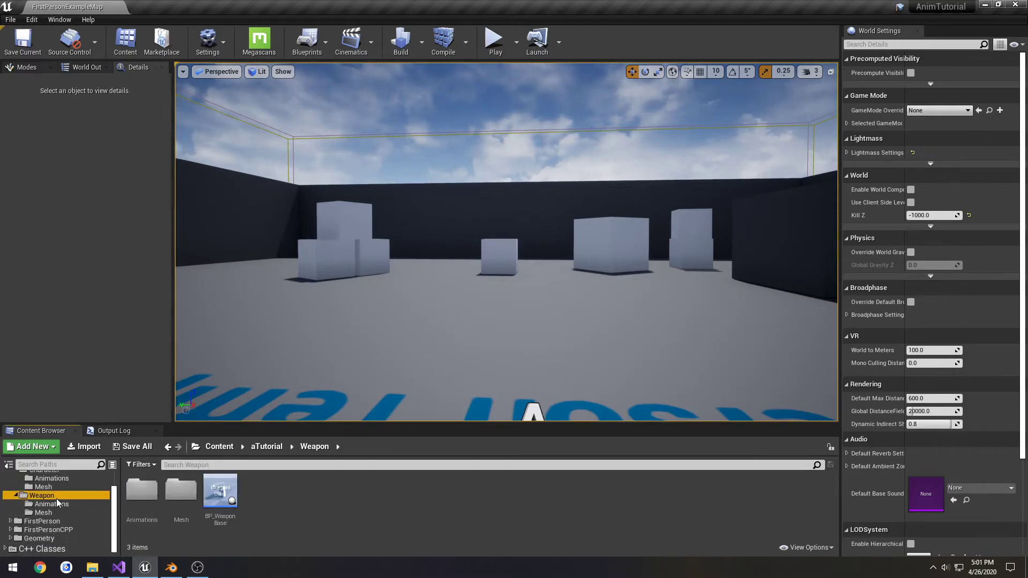
double_click(217, 489)
click(76, 75)
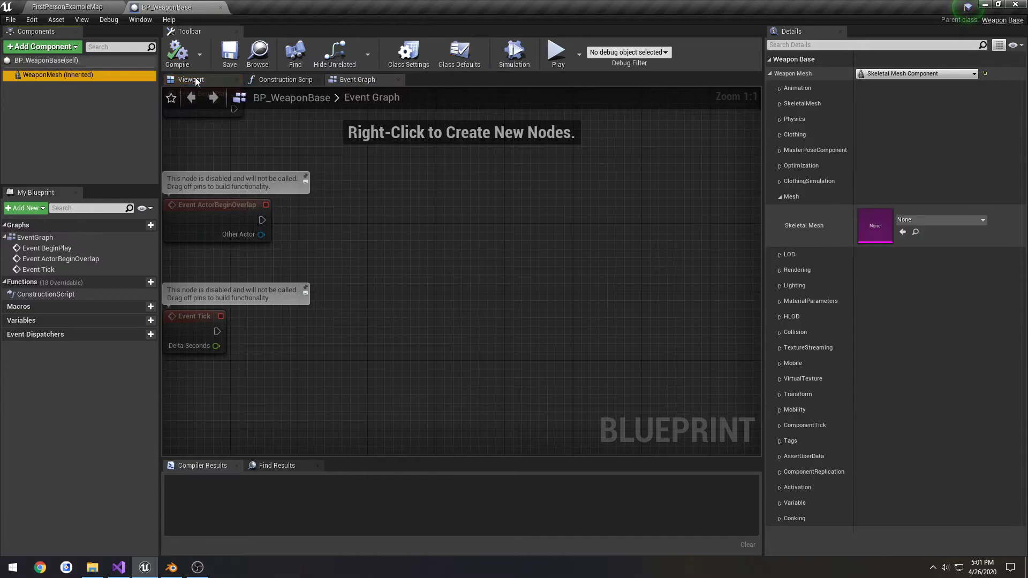
click(191, 79)
click(937, 220)
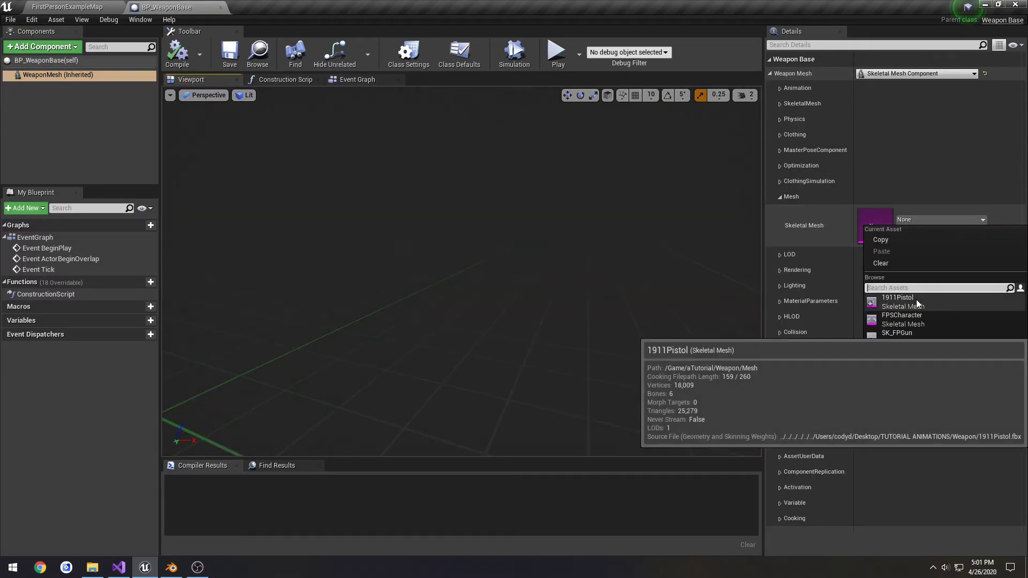
click(917, 300)
Set the Fire Animation of BP_WeaponBase to 1911Fire, then compile and save the blueprint
click(61, 61)
click(958, 145)
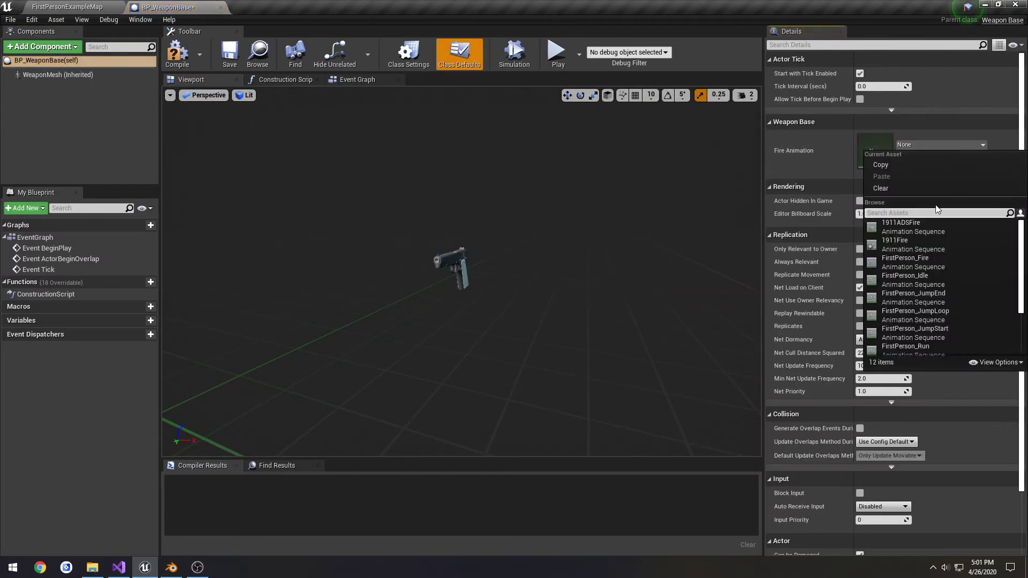
click(930, 246)
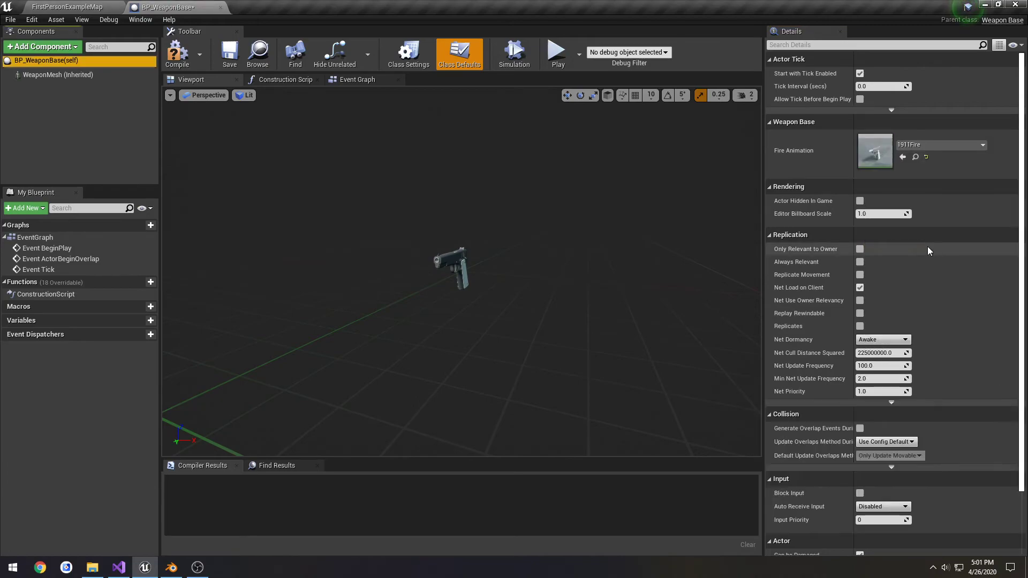
click(177, 54)
click(230, 53)
Play-test FirstPersonExampleMap to check the pistol's placement in the character's hands, then stop the session
click(75, 5)
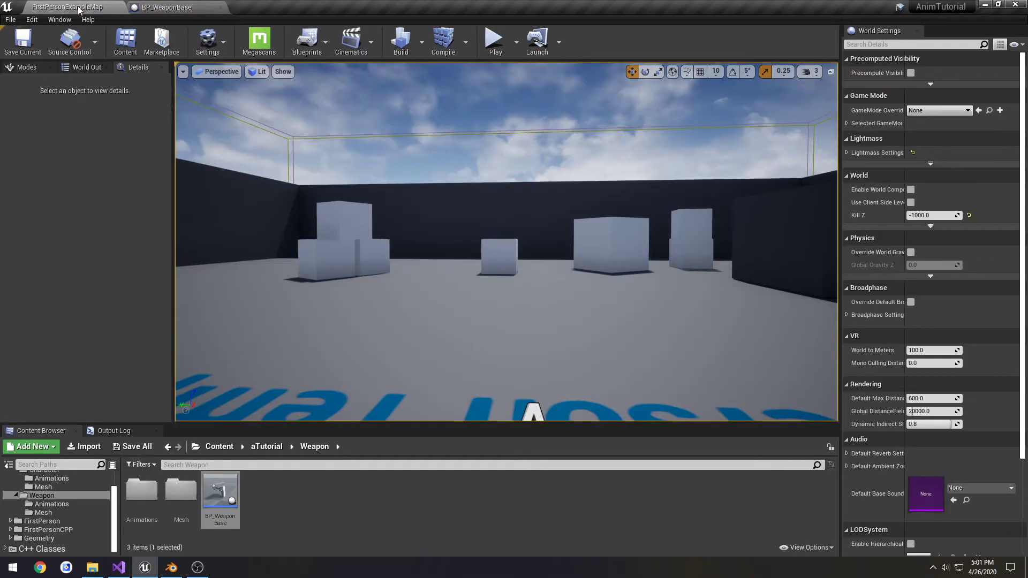
click(494, 42)
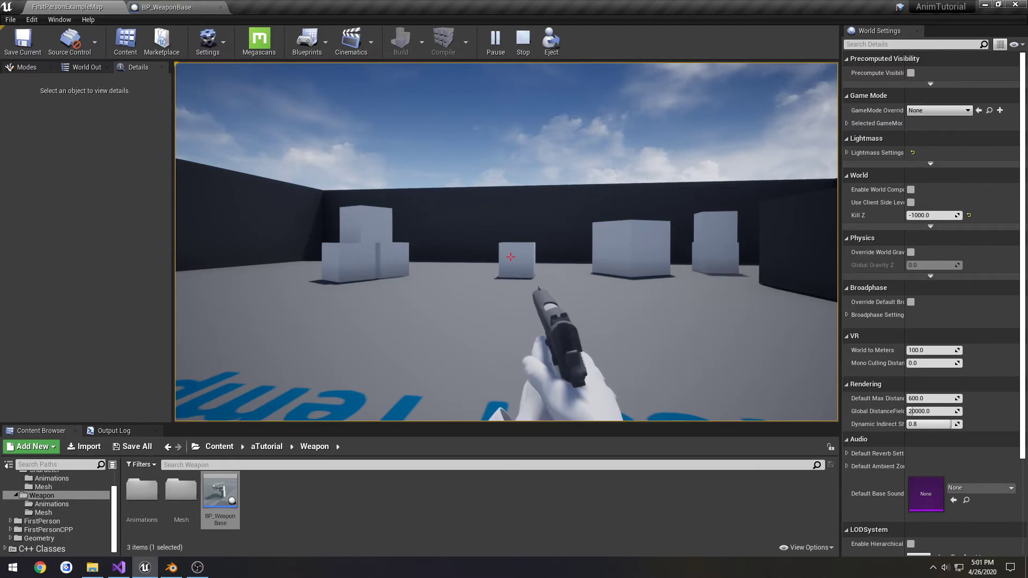
right_click(511, 257)
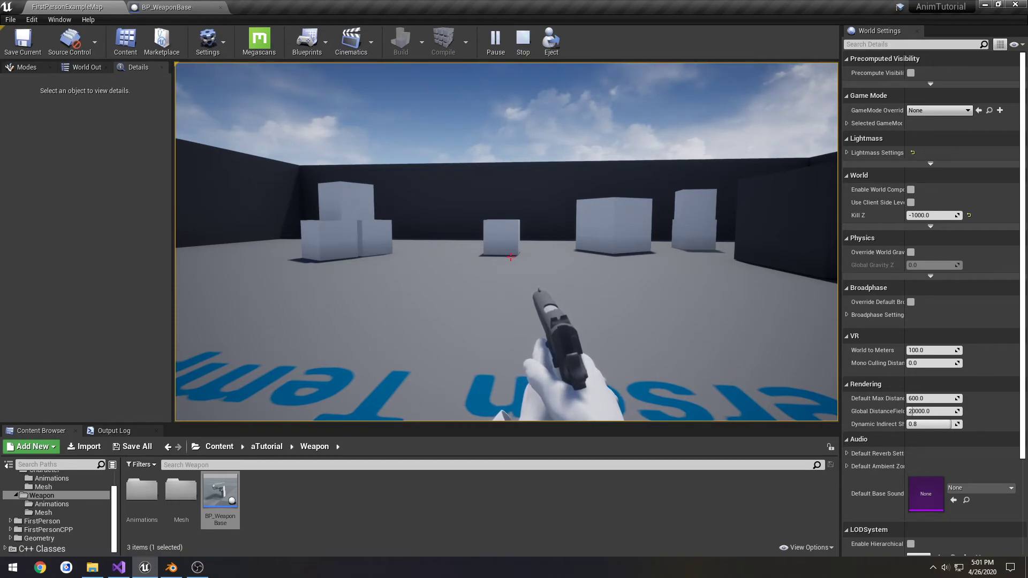
key(Escape)
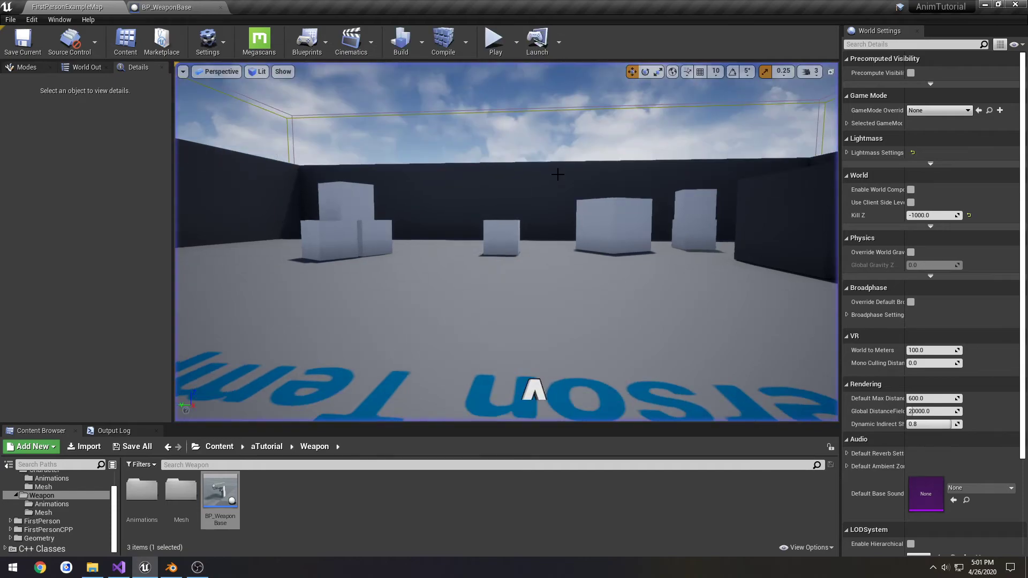
right_drag(542, 248, 535, 283)
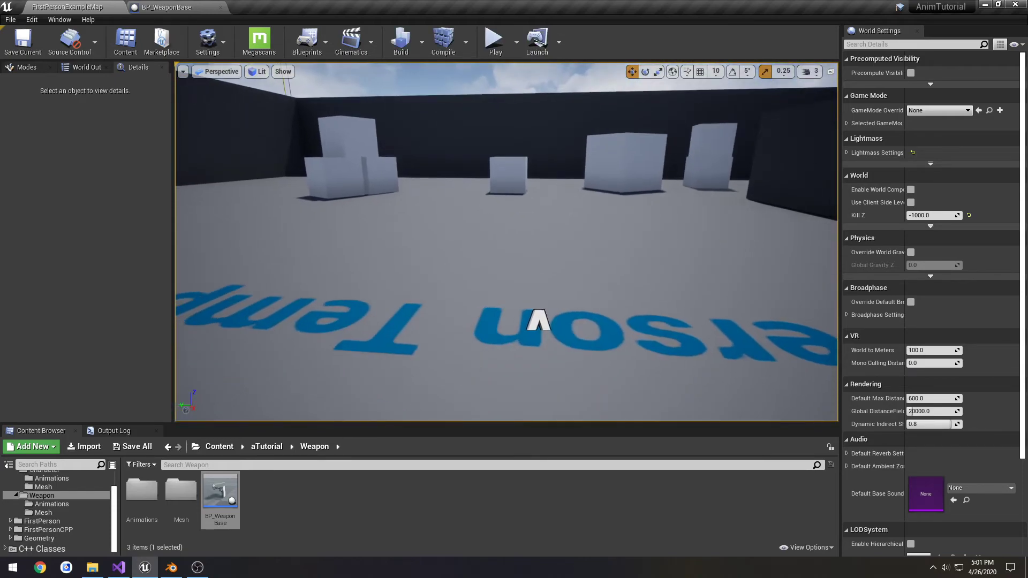
Switch to Blender and scrub through the pistol armature's 1911Fire action to check its frames
right_click(528, 314)
click(528, 316)
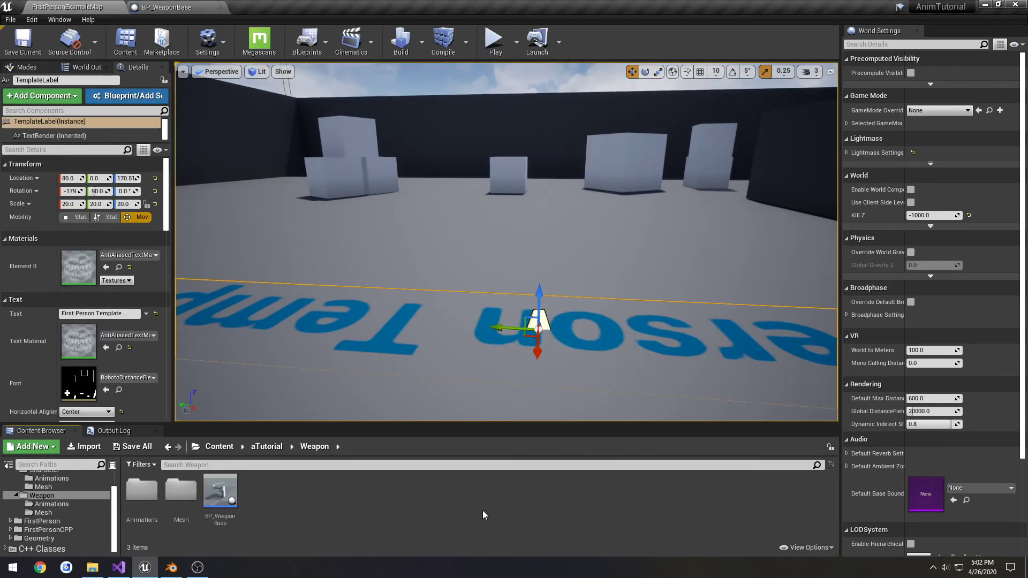
click(407, 550)
click(171, 568)
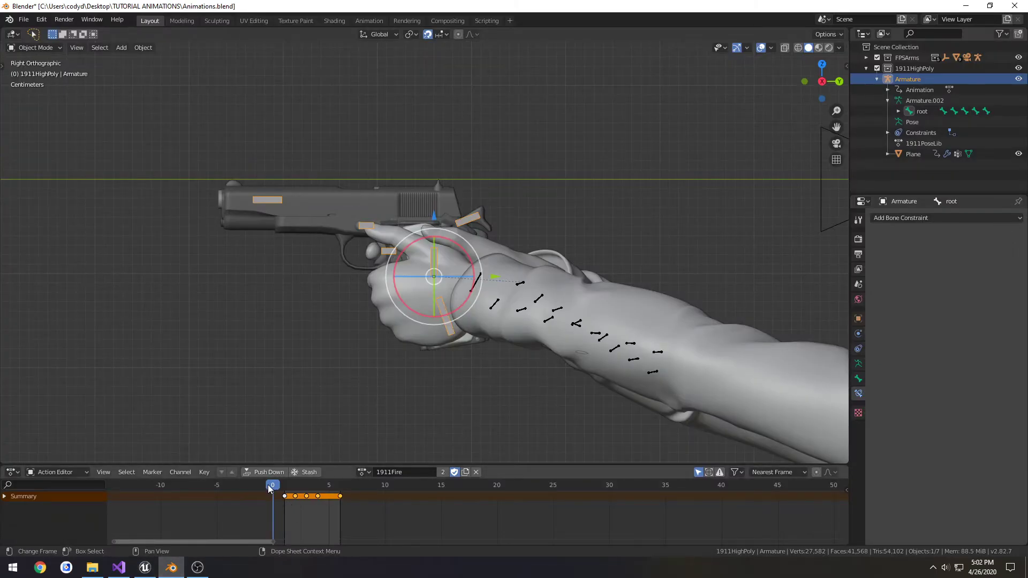
drag(269, 488, 344, 494)
drag(267, 498, 246, 503)
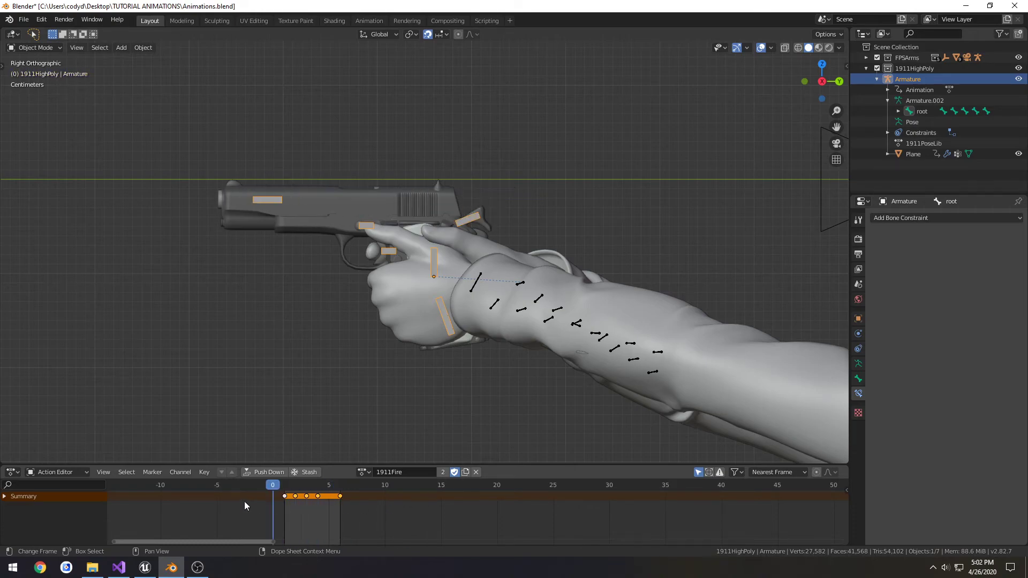
Assign the 1911ADSFire action to the arms armature and scrub the timeline to check the pose
click(523, 286)
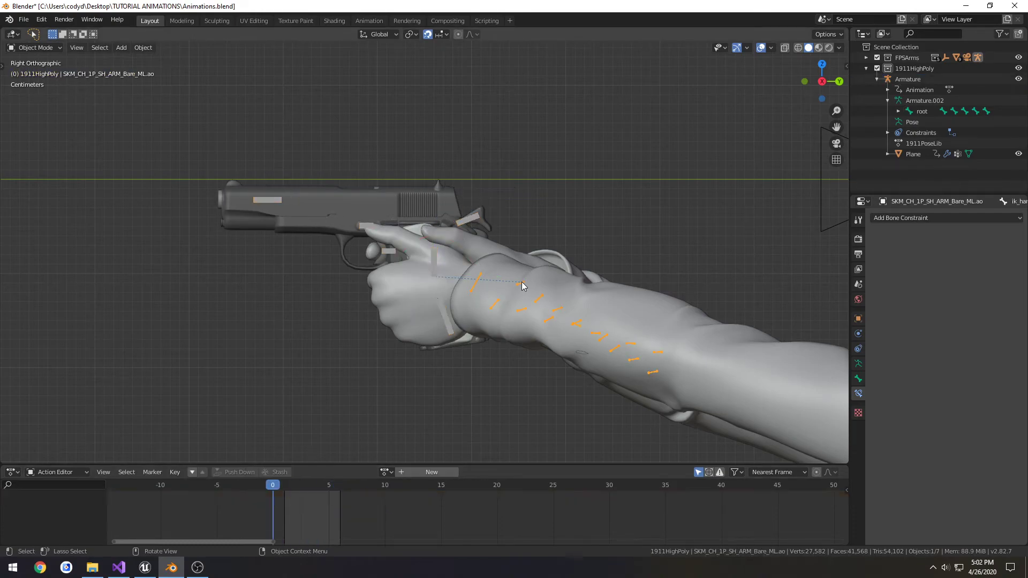
click(386, 472)
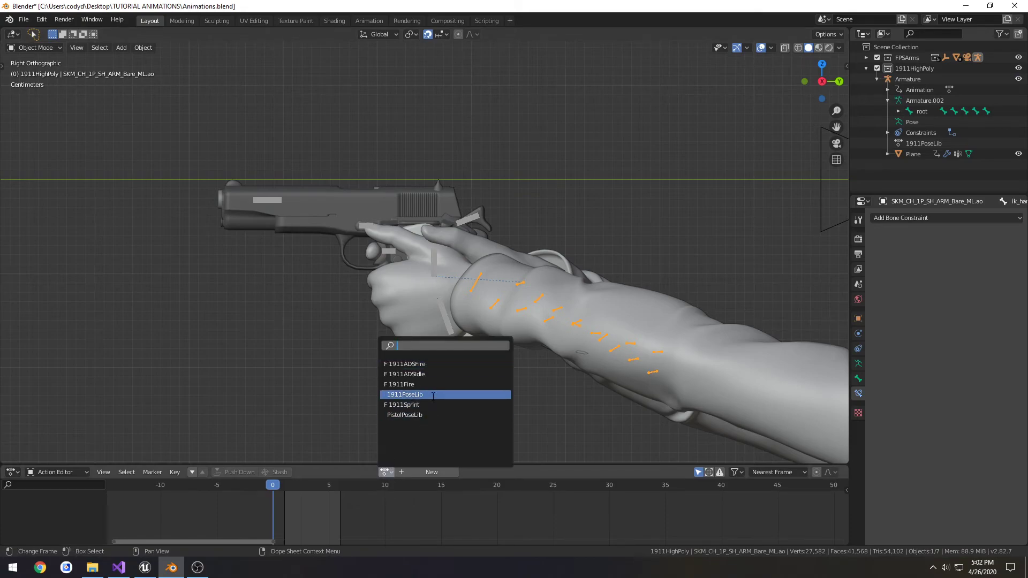
click(436, 364)
mouse_move(274, 487)
mouse_down()
mouse_move(396, 487)
mouse_move(260, 494)
mouse_up()
Select the pistol armature and give it the 1911Fire action
click(390, 255)
click(368, 472)
click(423, 364)
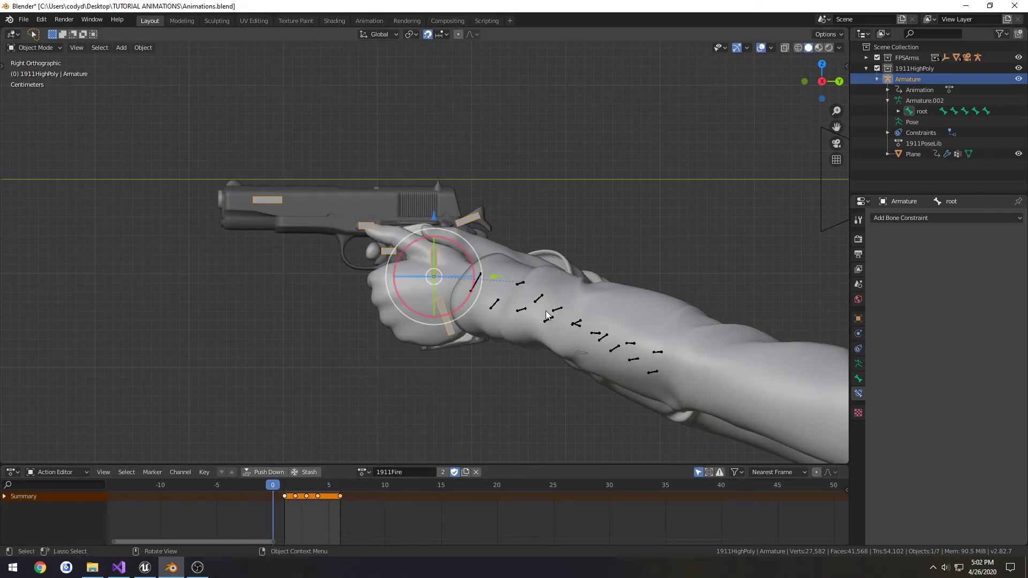
Try unlinking 1911ADSFire from the arms armature, scrub the timeline near frame 0, and undo the unlinking
click(540, 299)
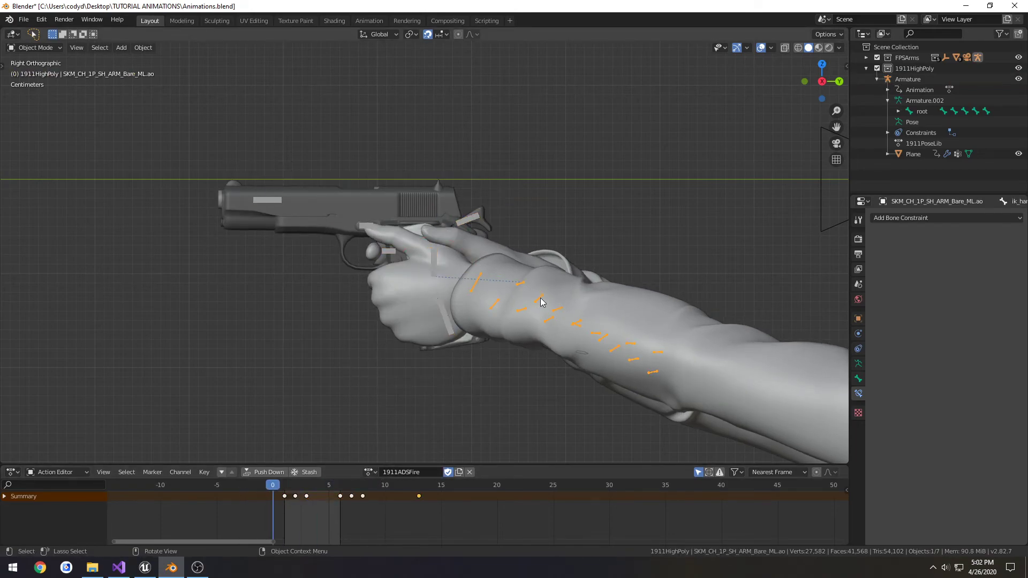
click(470, 473)
mouse_move(272, 486)
mouse_down()
mouse_move(347, 488)
mouse_move(272, 487)
mouse_up()
key(ctrl+z)
Try unlinking 1911Fire from the pistol armature at frame 0, undo it, and save Animations.blend
click(395, 247)
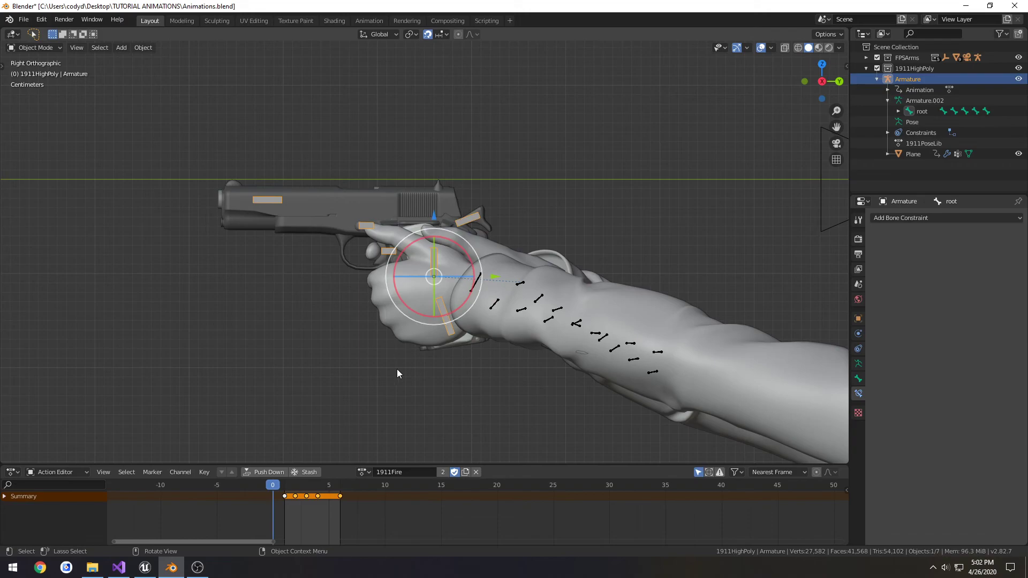
click(469, 472)
mouse_move(270, 487)
mouse_down()
mouse_move(352, 488)
mouse_move(274, 490)
mouse_up()
key(ctrl+z)
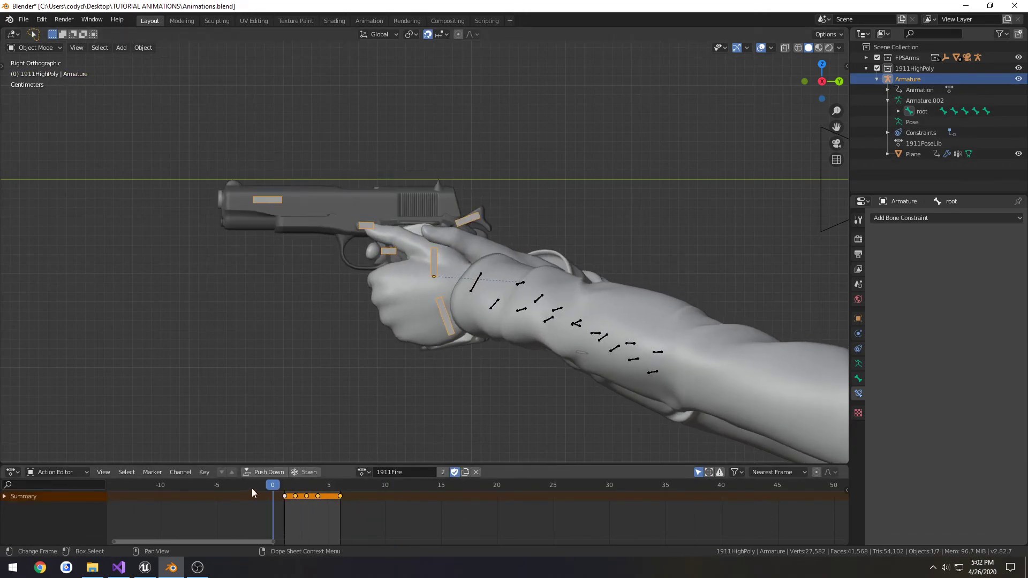
key(ctrl+s)
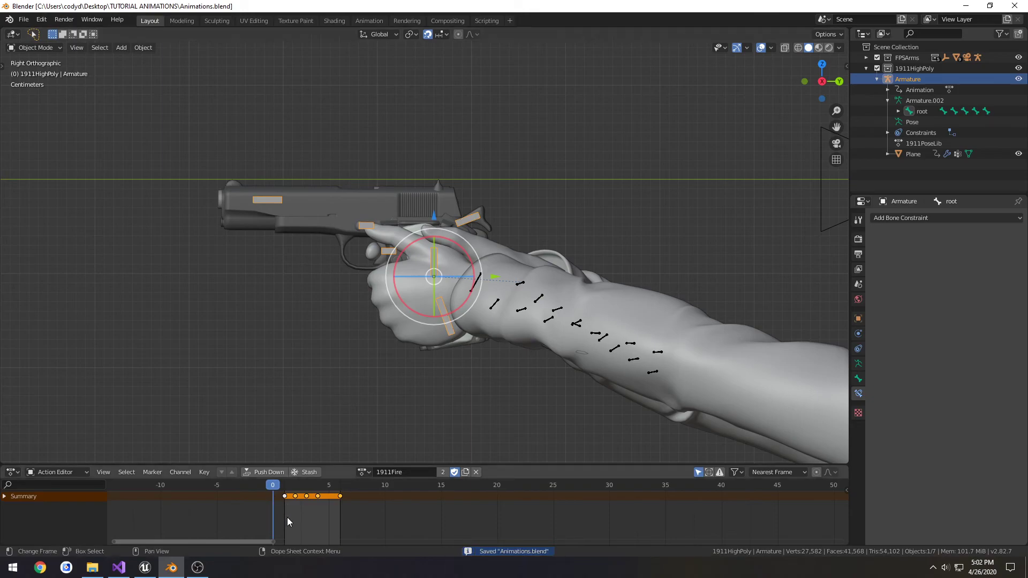
Try playing and scrubbing the timeline with no action linked to the arms armature, then undo the unlinking of 1911ADSFire
click(520, 312)
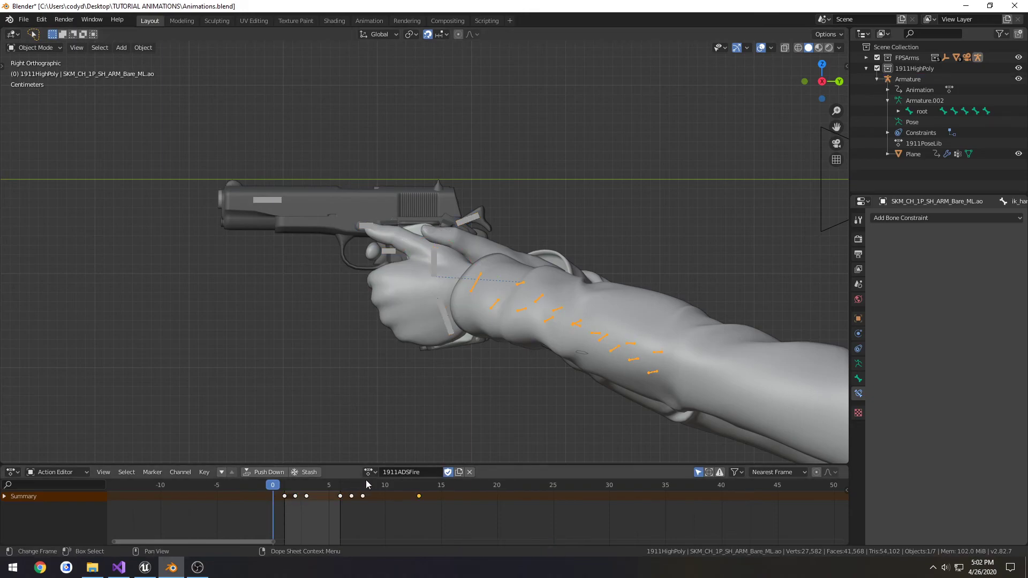
click(470, 472)
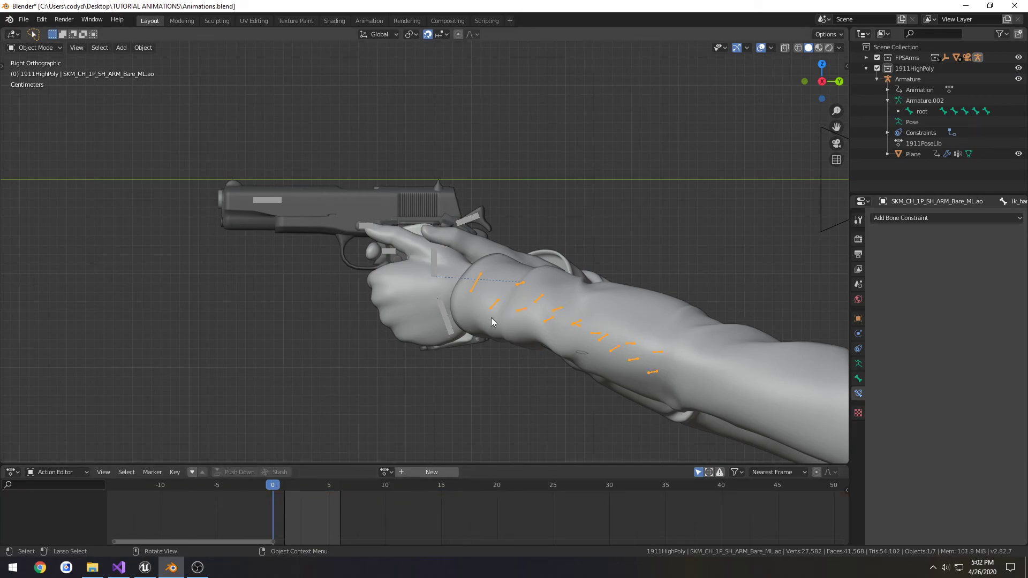
key(space)
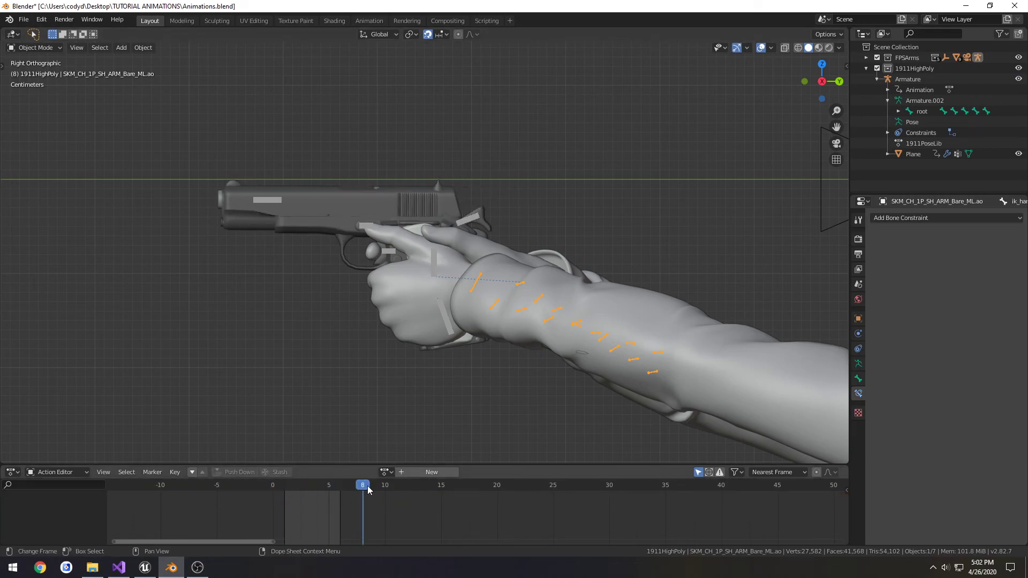
drag(367, 489, 274, 485)
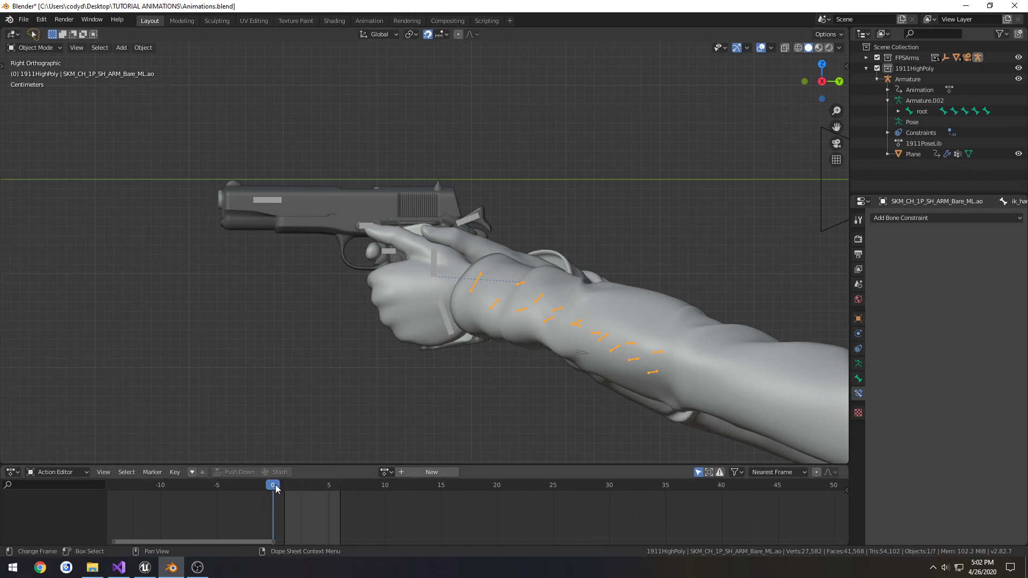
key(ctrl+z)
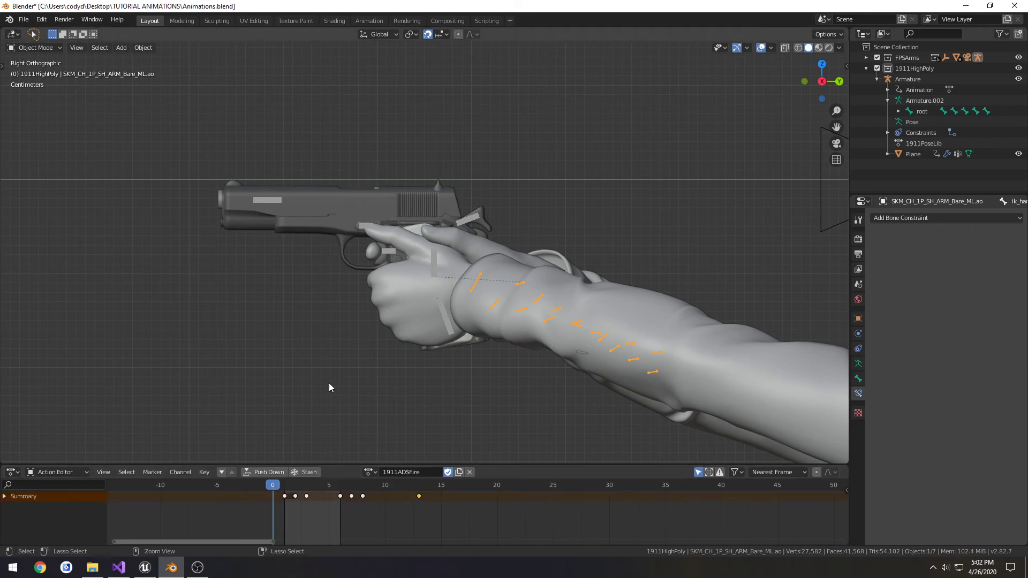
key(ctrl+z)
Select the arms armature, set the timeline to frame 0, and save Animations.blend
mouse_move(274, 488)
mouse_down()
mouse_move(294, 490)
mouse_move(280, 491)
mouse_up()
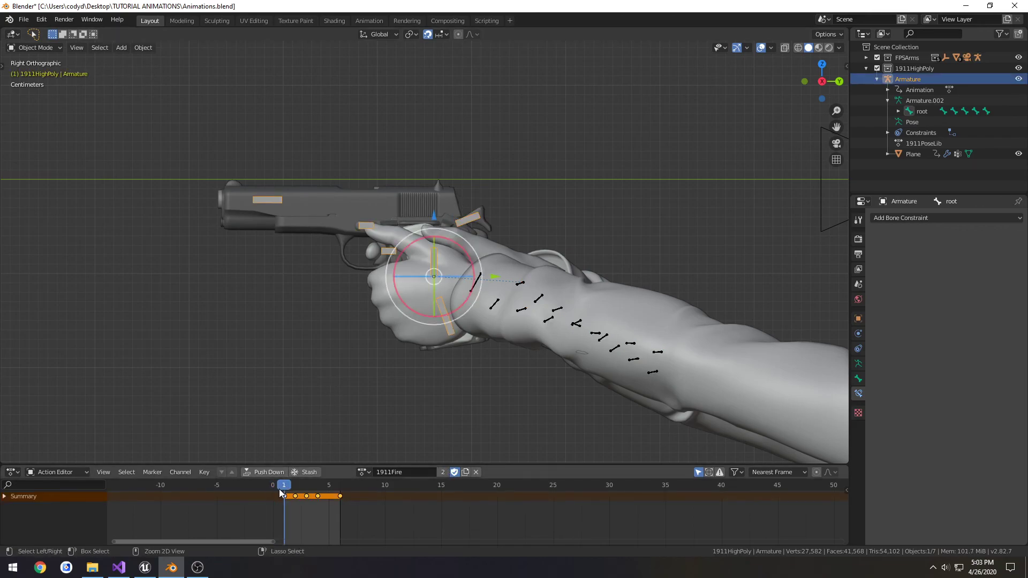
click(487, 327)
mouse_move(284, 489)
mouse_down()
mouse_move(430, 491)
mouse_move(273, 492)
mouse_up()
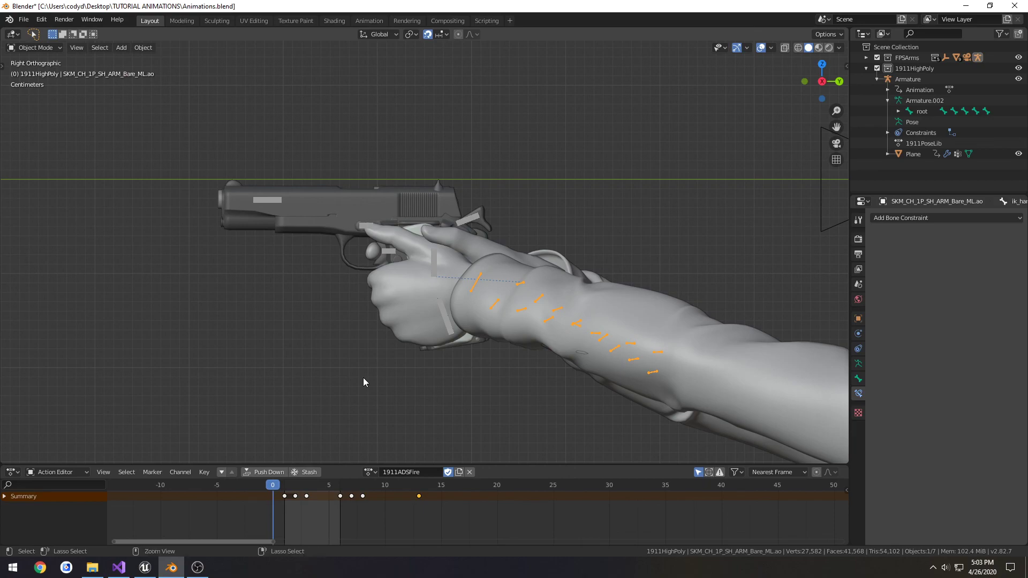
key(ctrl+s)
scroll(368, 375, down, 3)
middle_drag(375, 371, 480, 389)
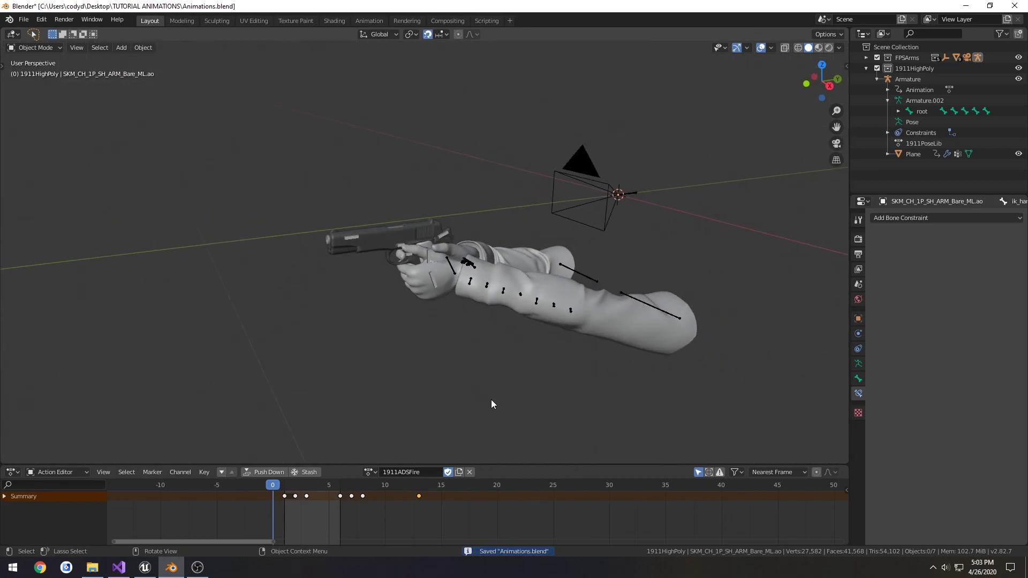